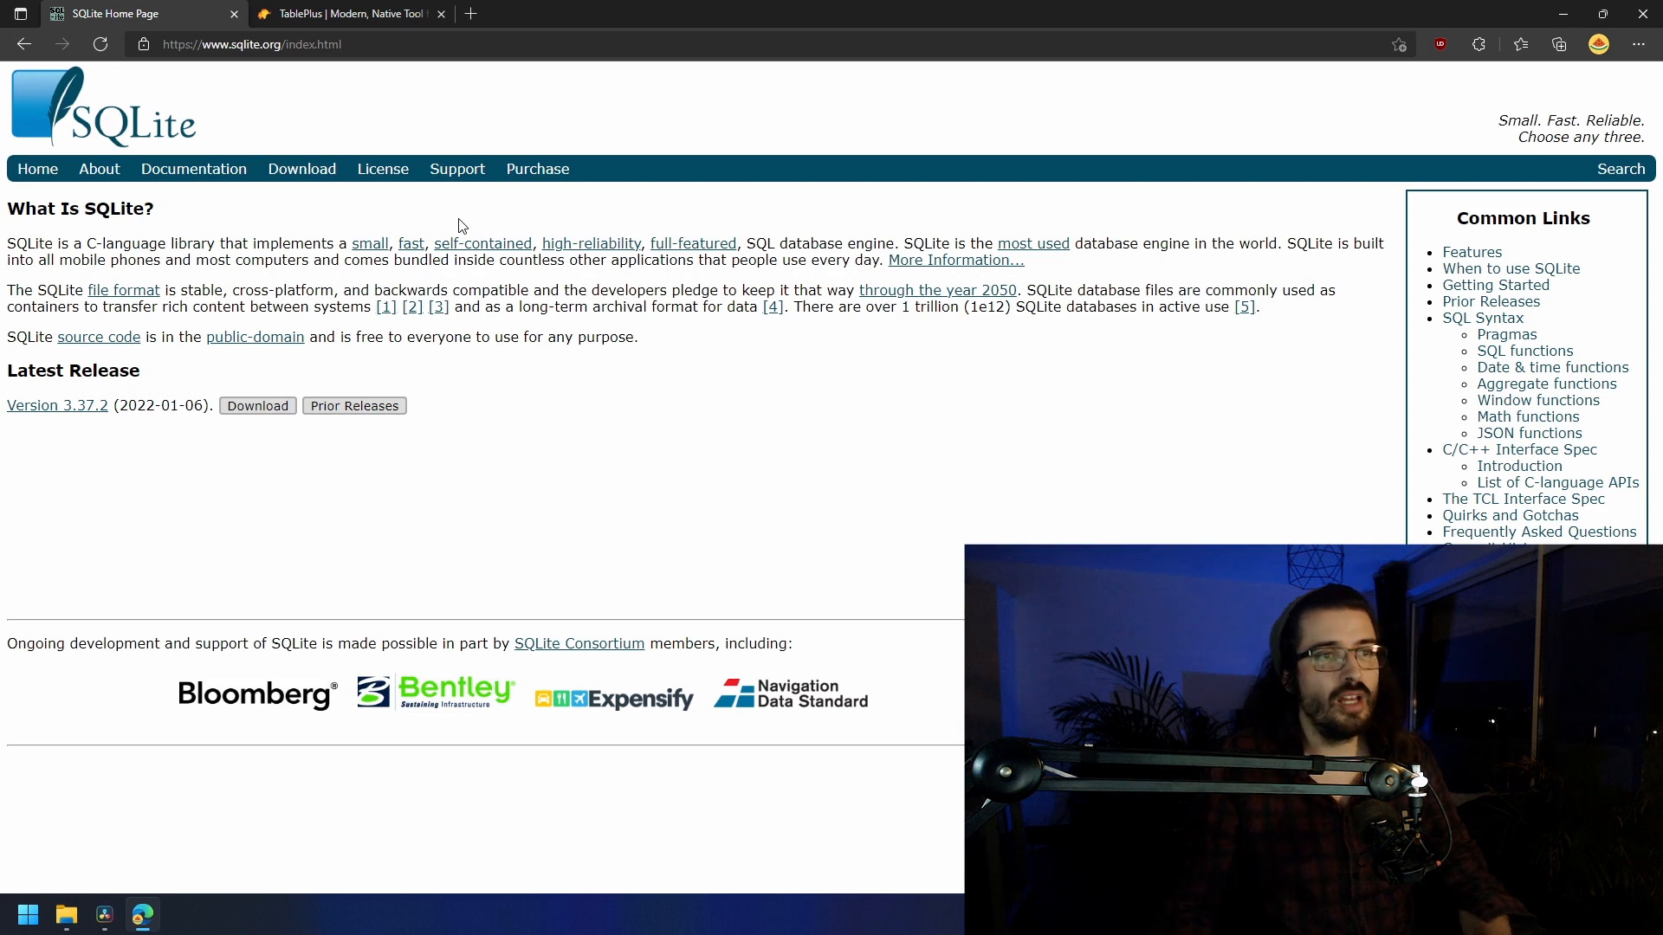
Download the Windows 64/32 bit installer from the TablePlus website and launch TablePlusSetup.exe
click(404, 13)
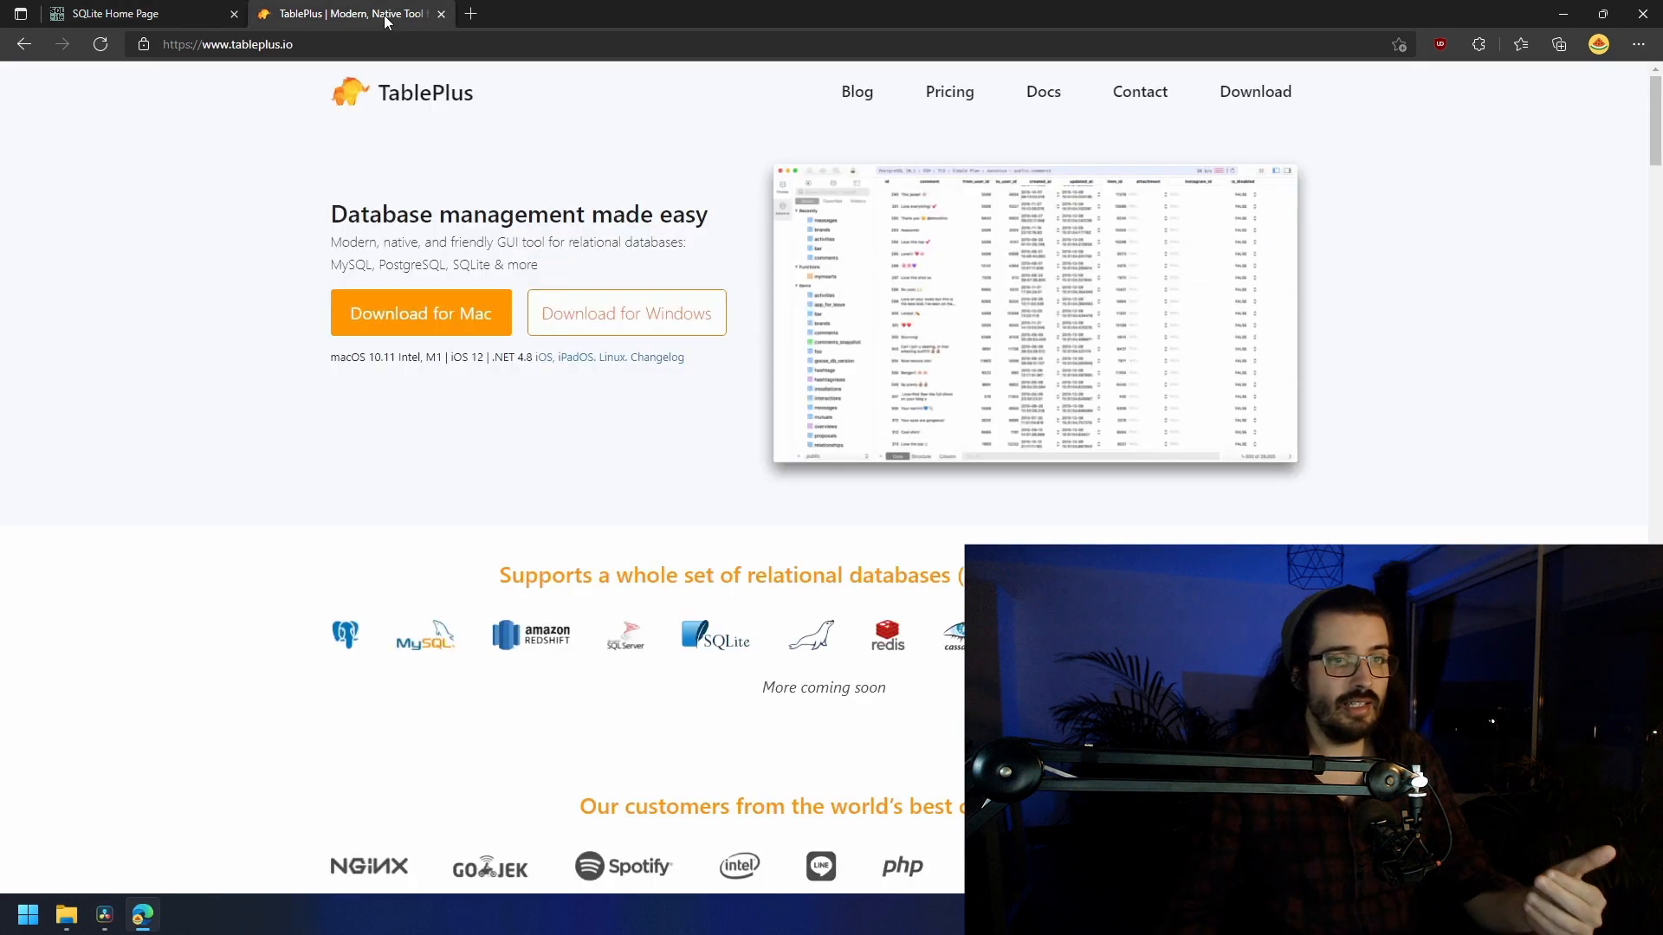
click(597, 313)
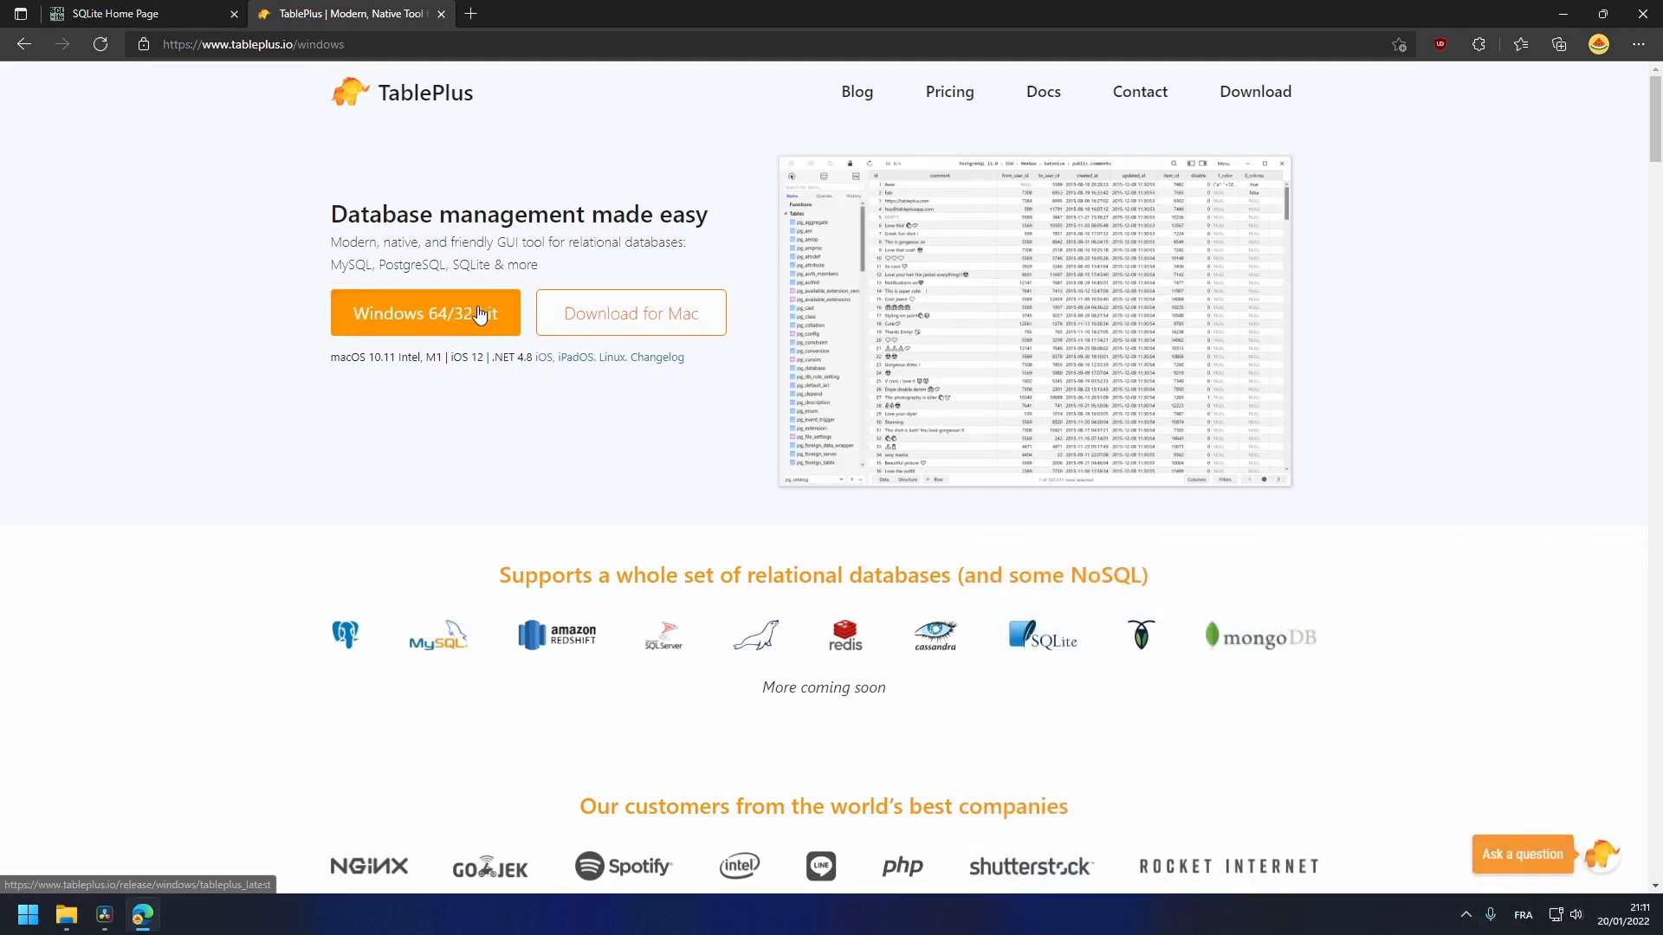
click(510, 312)
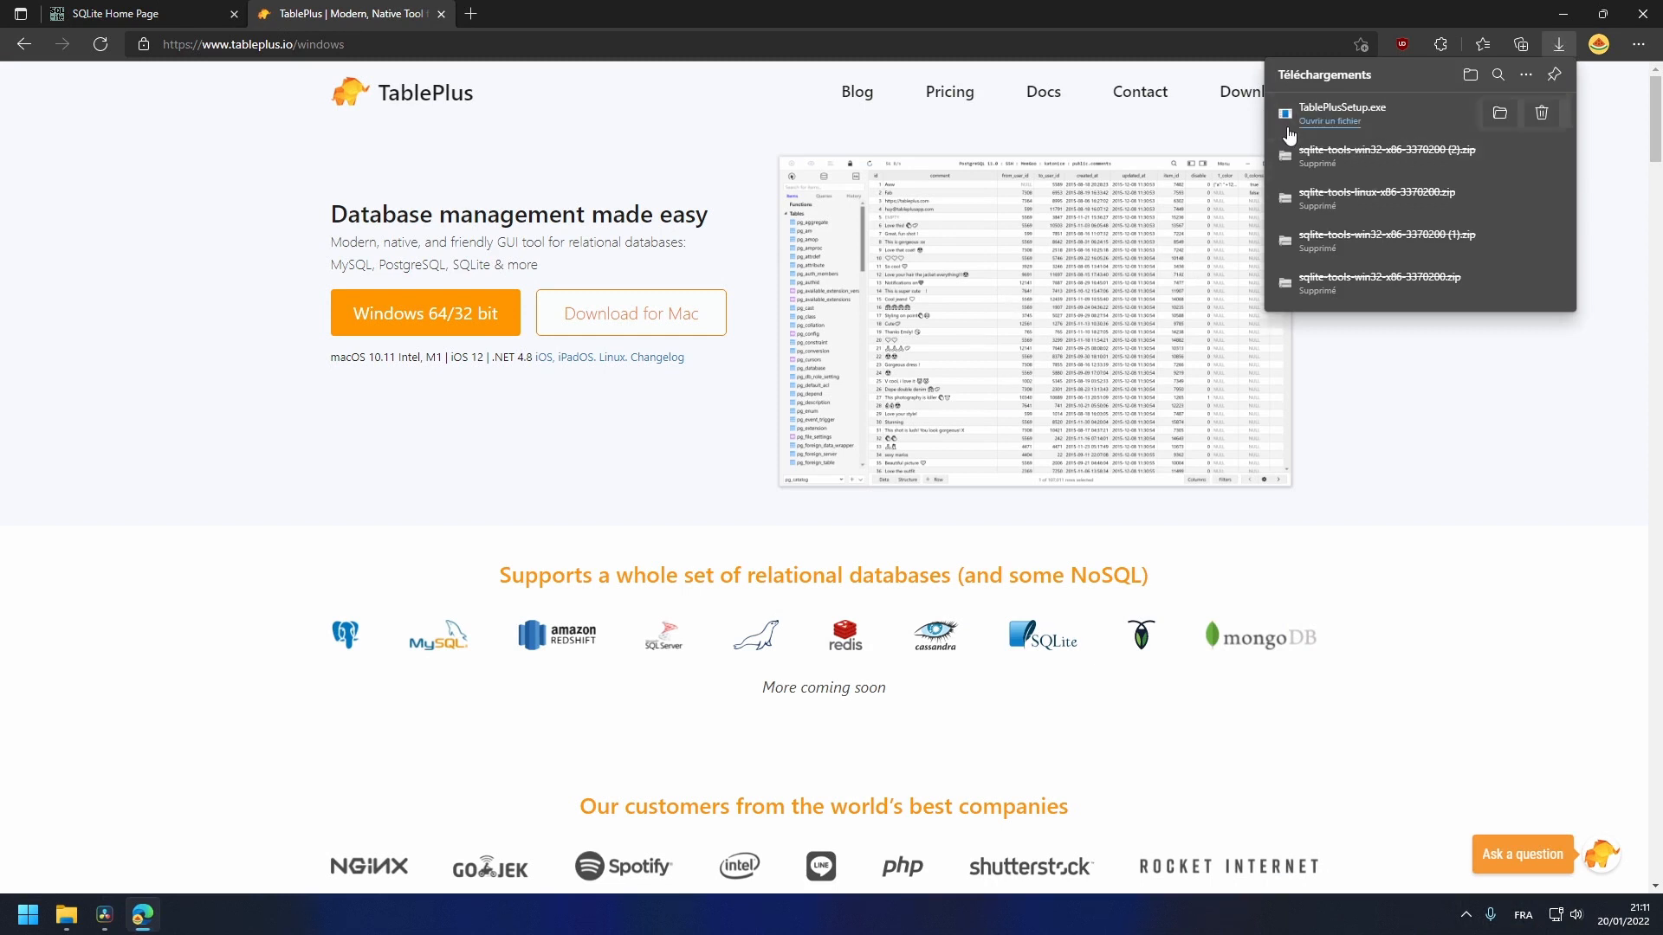
click(1289, 128)
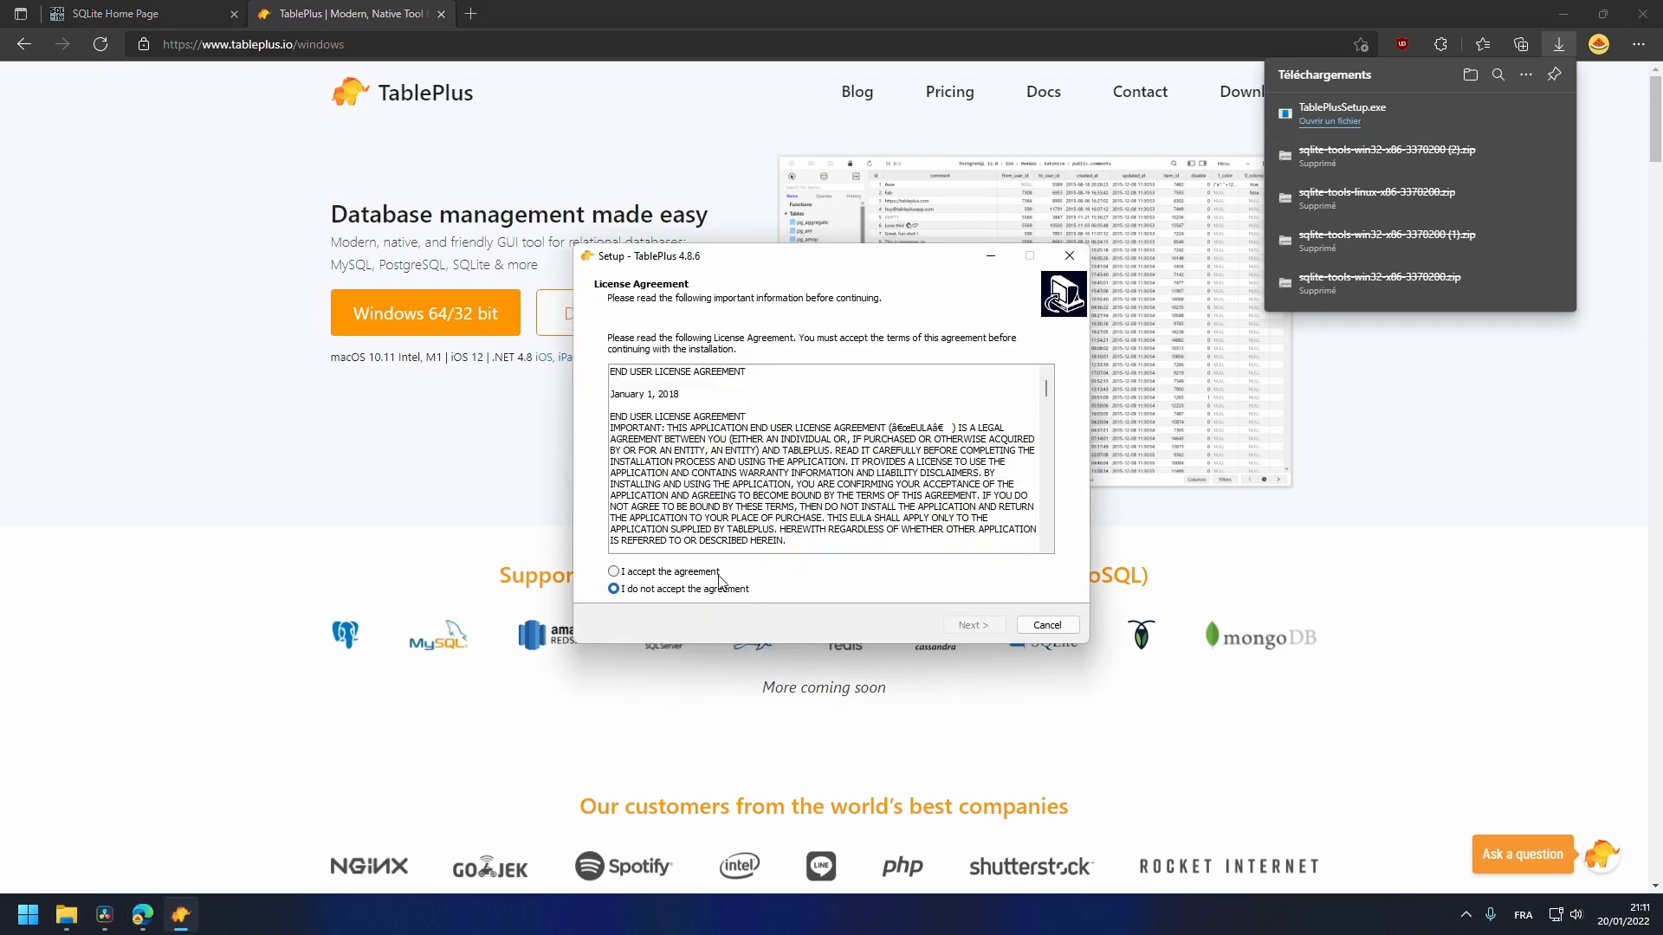
Accept the licence agreement, install TablePlus with the default folder, Start Menu and shortcut settings, and finish setup with the program launched
click(690, 574)
scroll(890, 501, down, 4)
scroll(890, 501, down, 6)
click(972, 624)
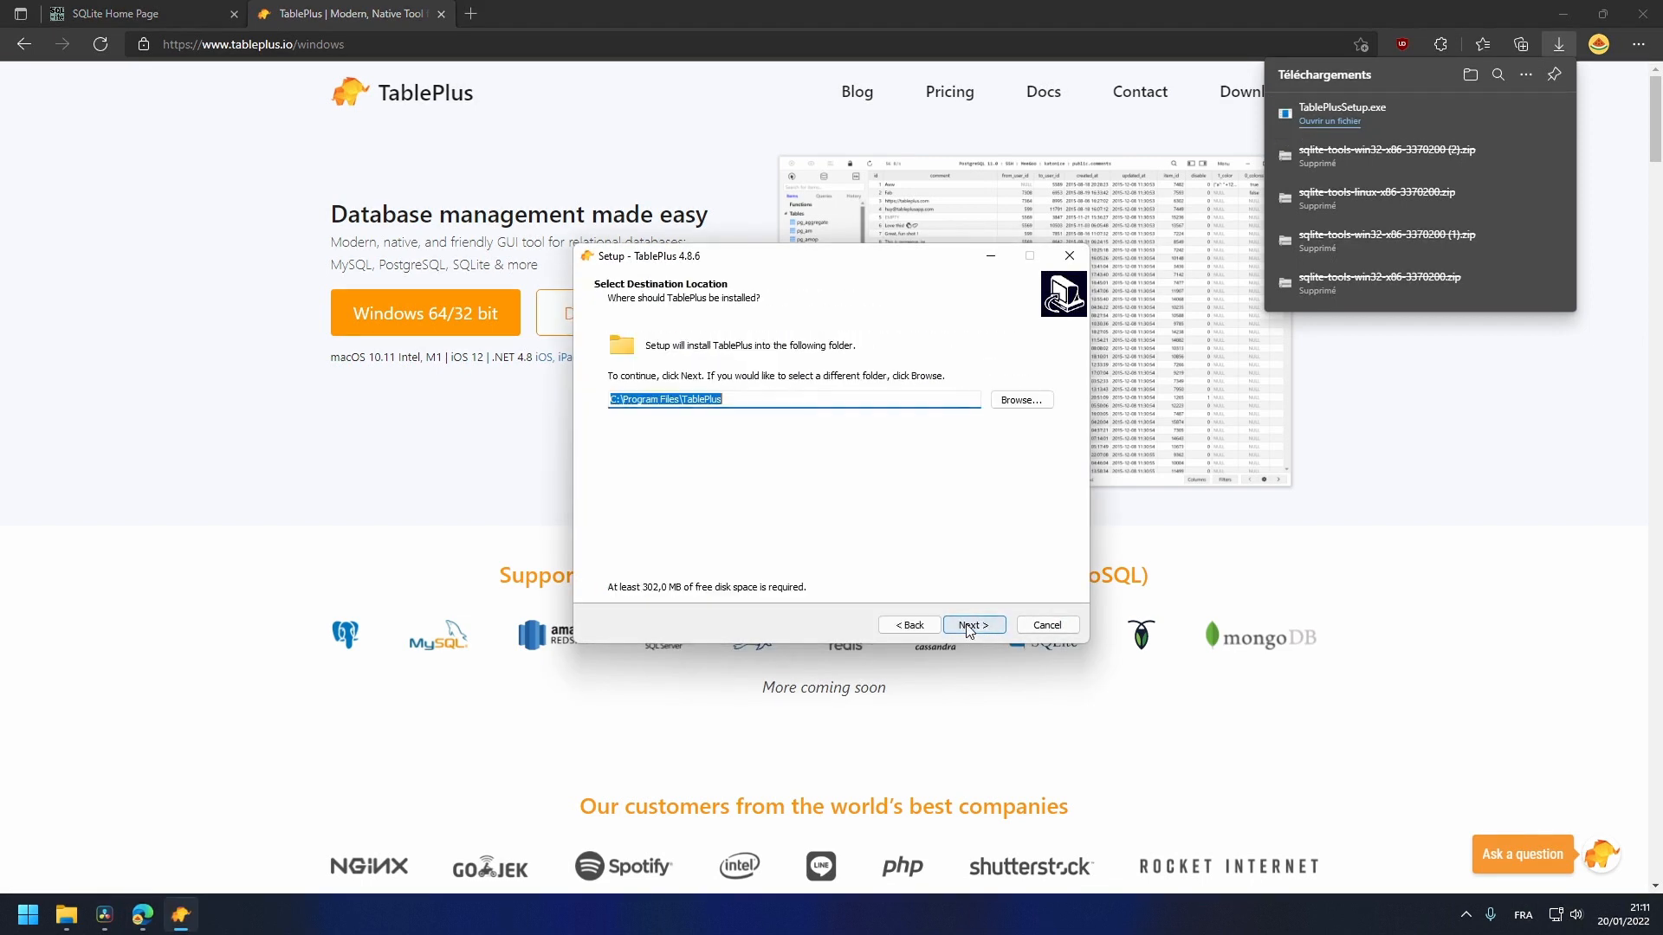
click(974, 627)
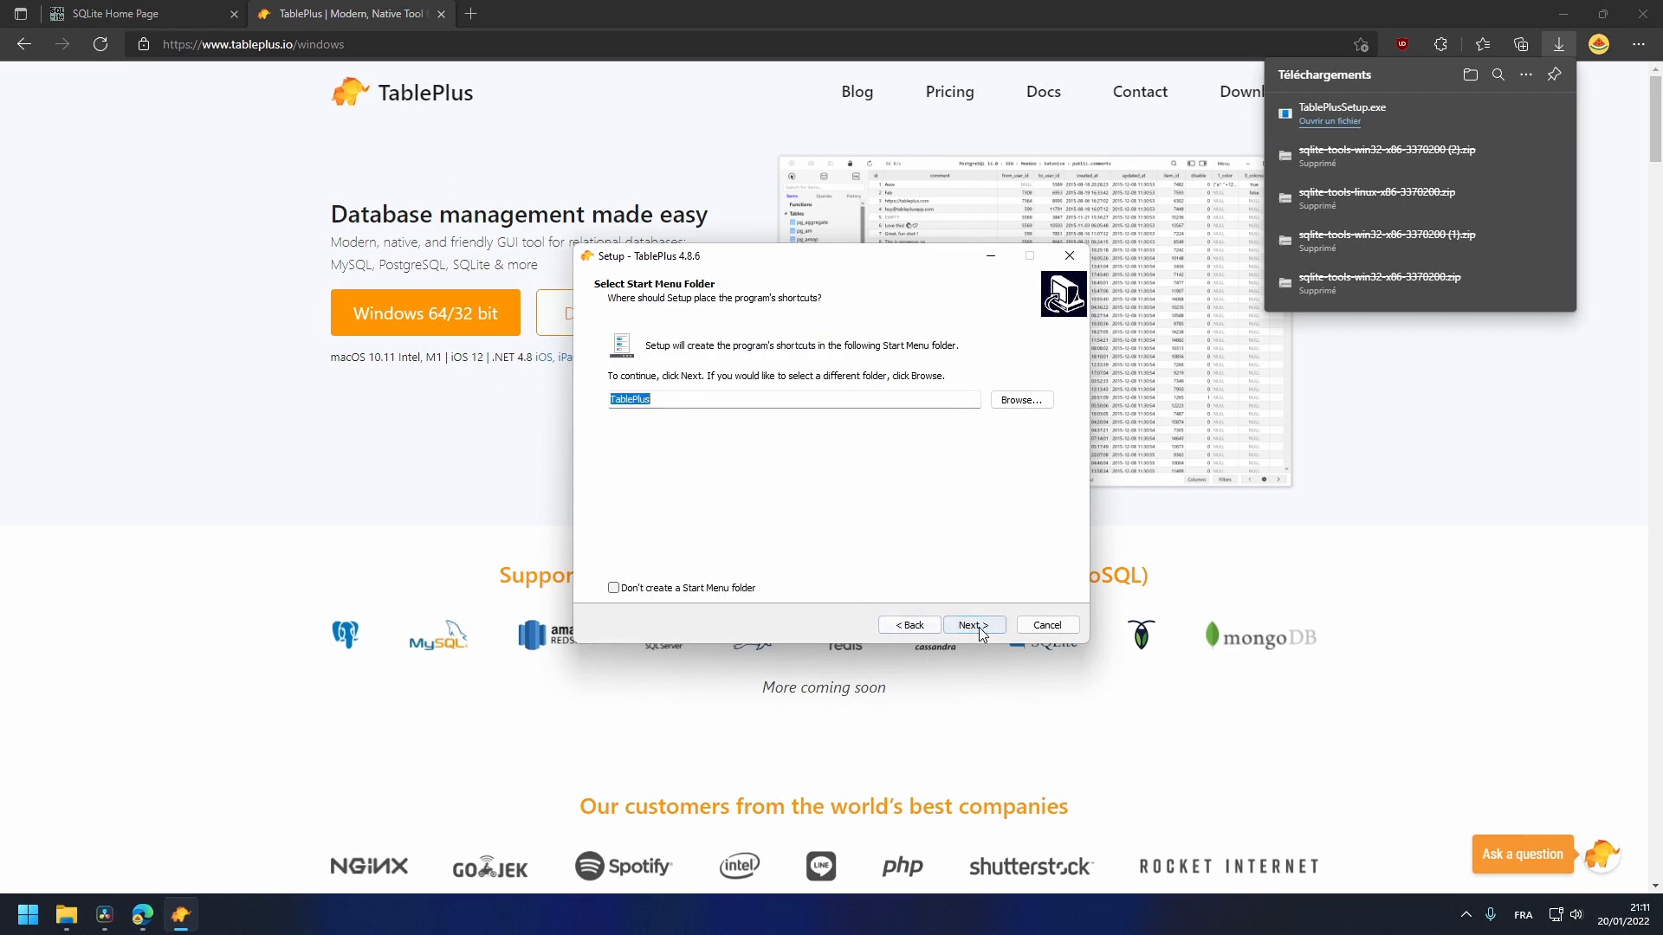
click(973, 625)
click(973, 625)
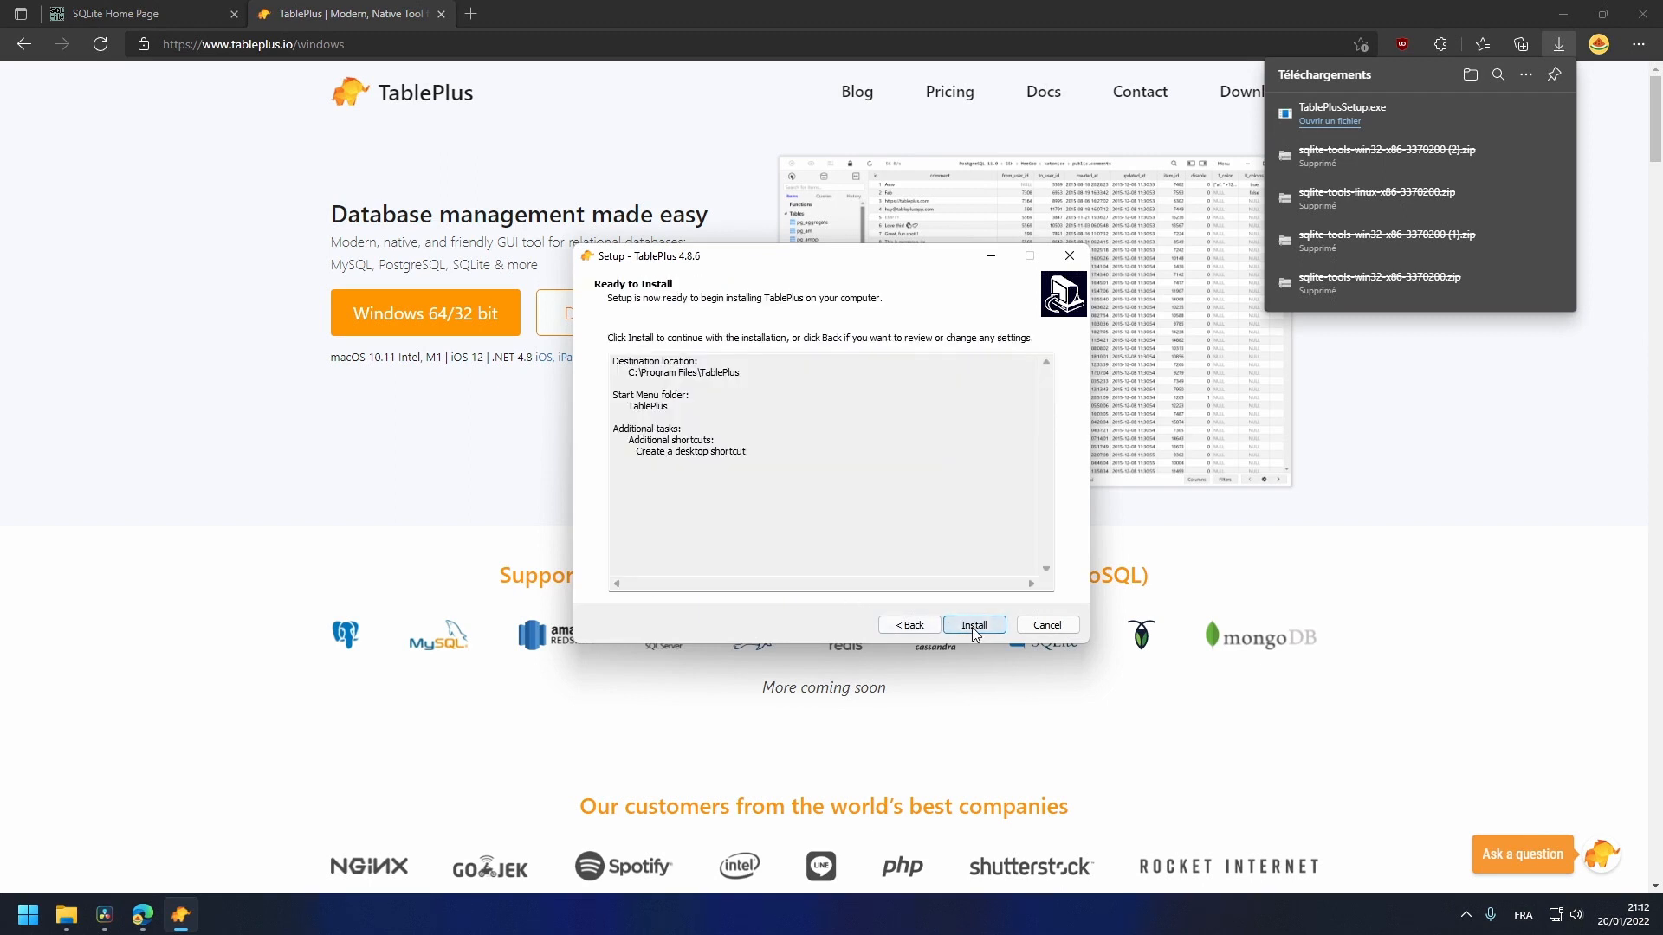
click(974, 625)
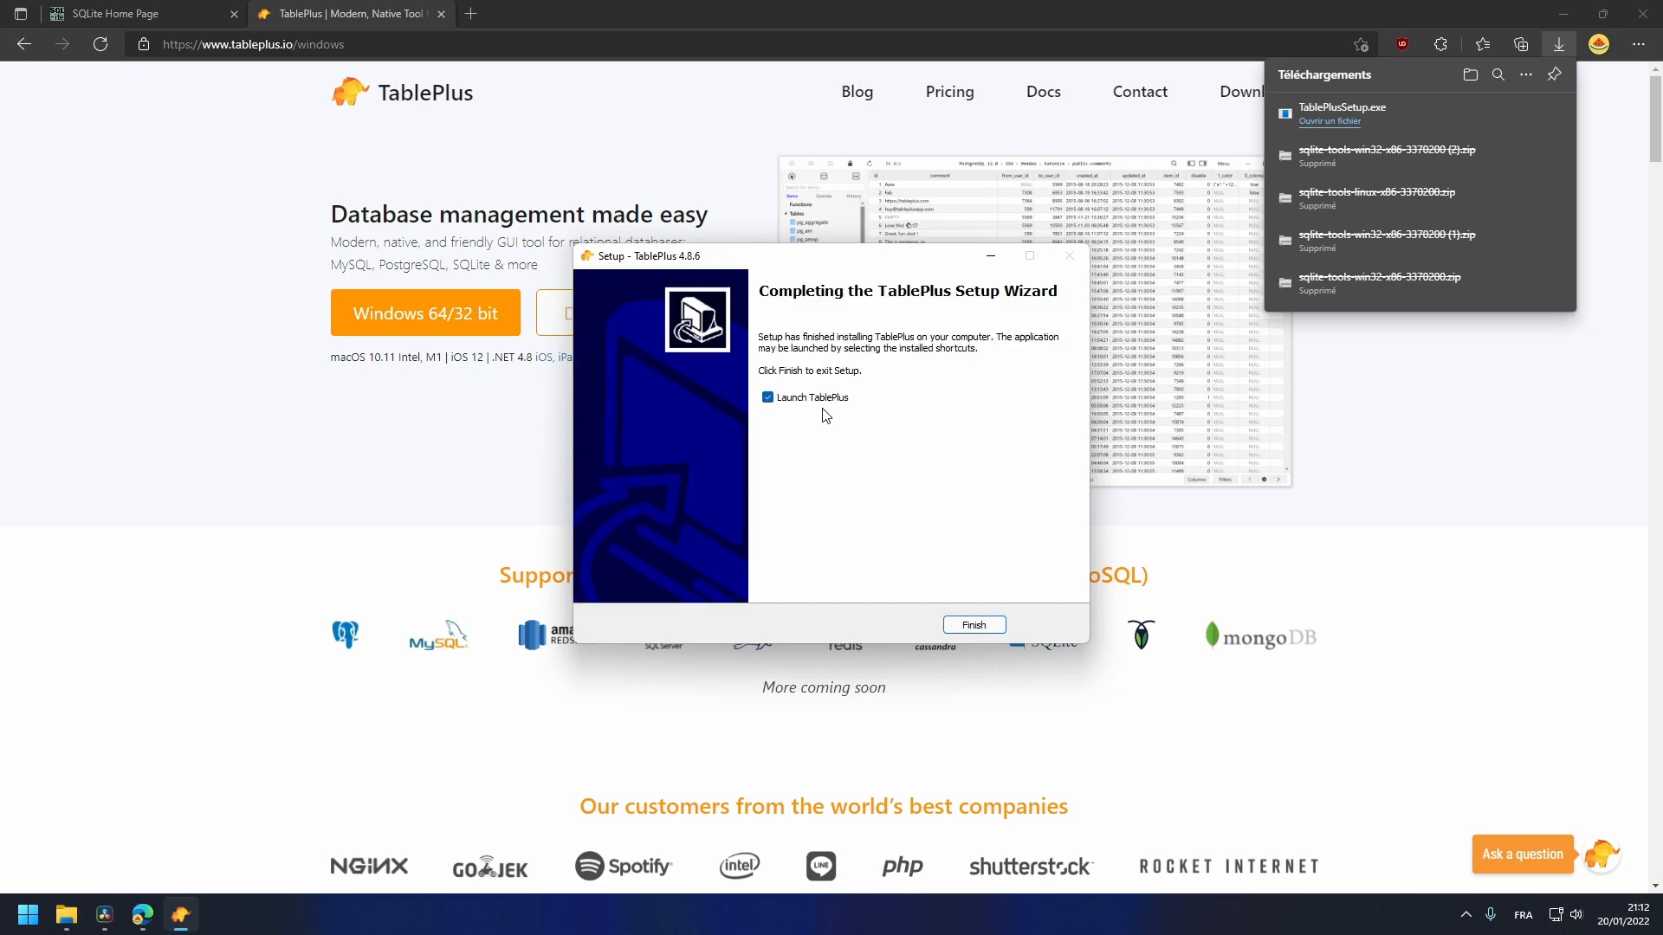
click(966, 625)
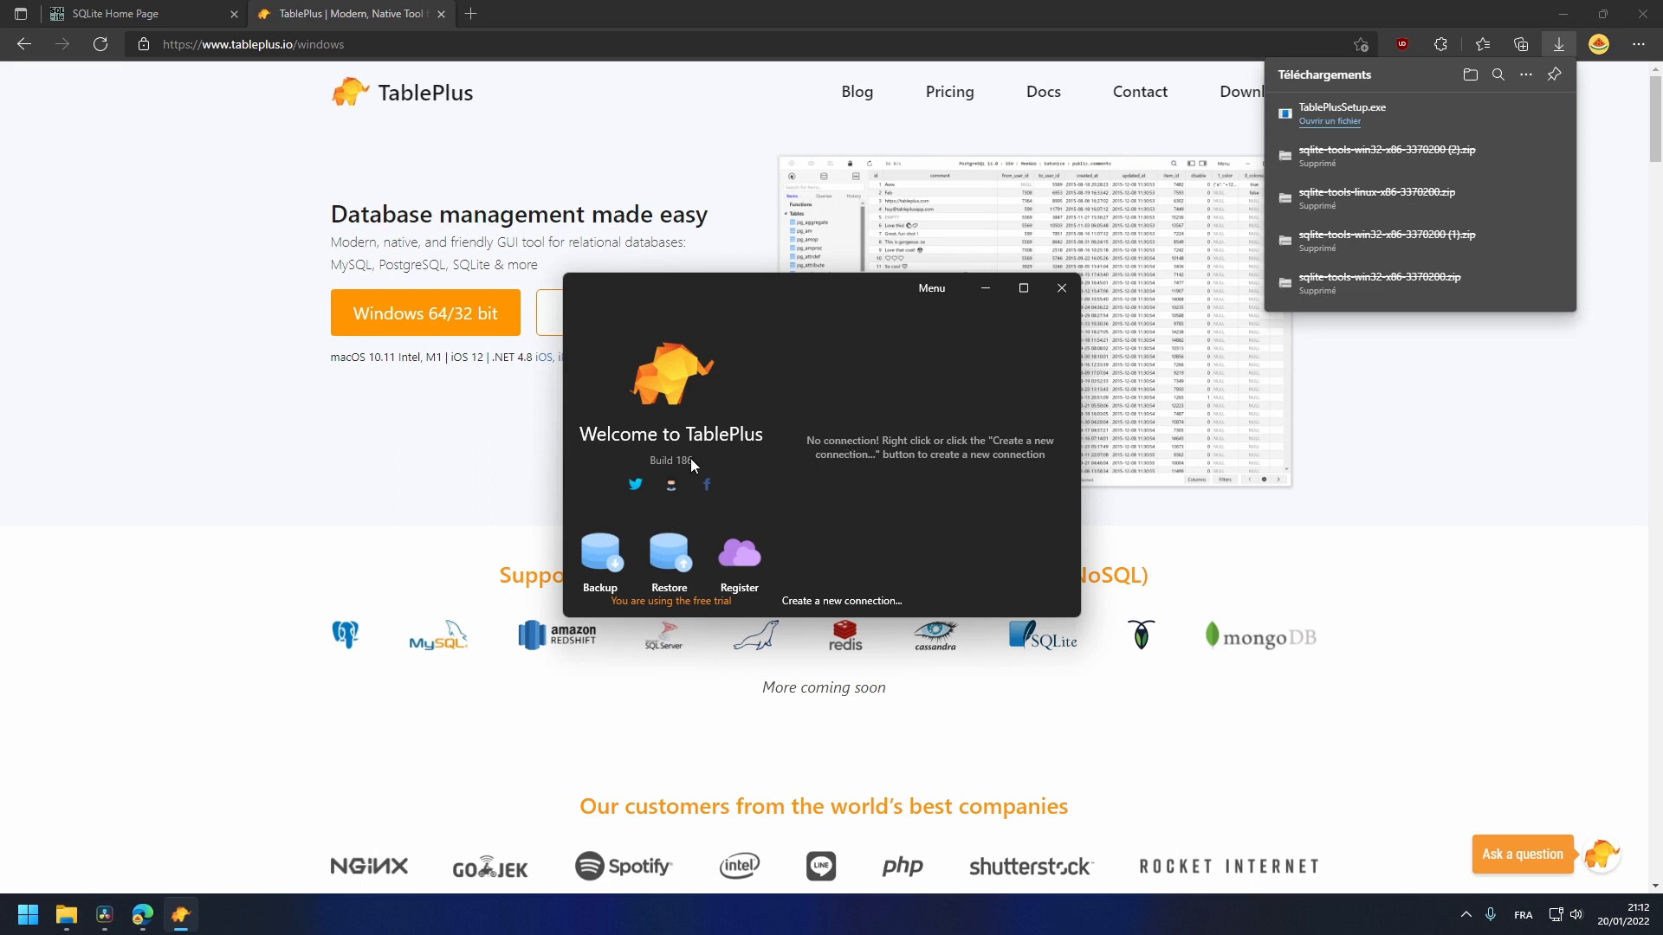
Switch to File Explorer and create a folder named TutoSQL in Documents > Lab
click(66, 915)
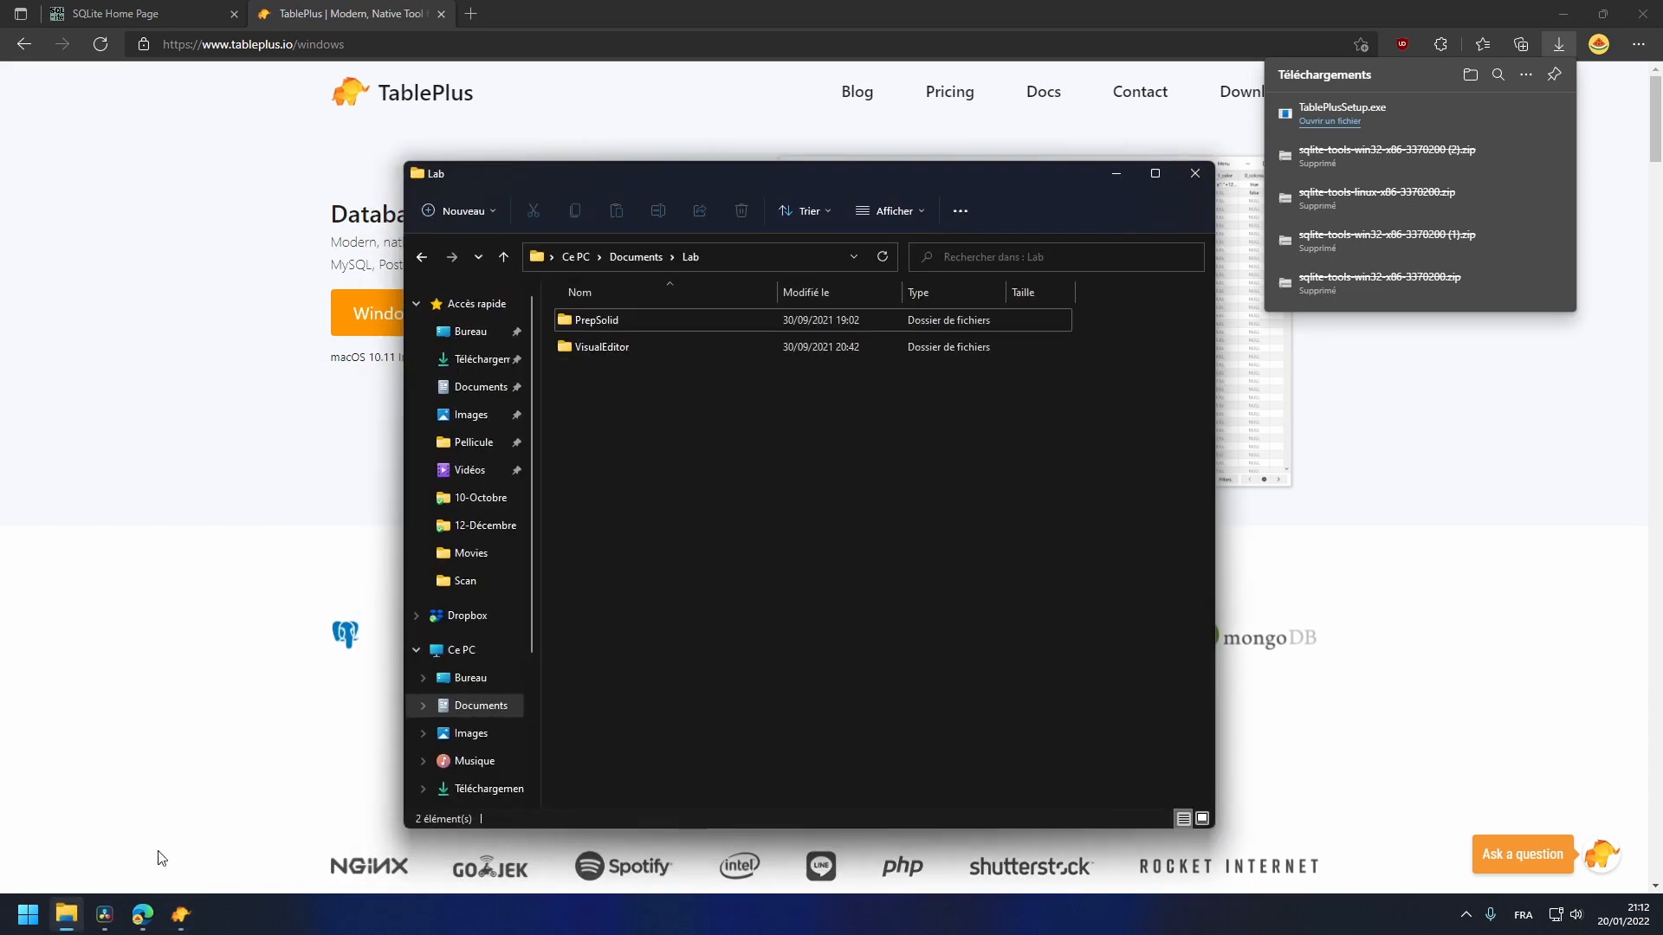
drag(769, 180, 1041, 171)
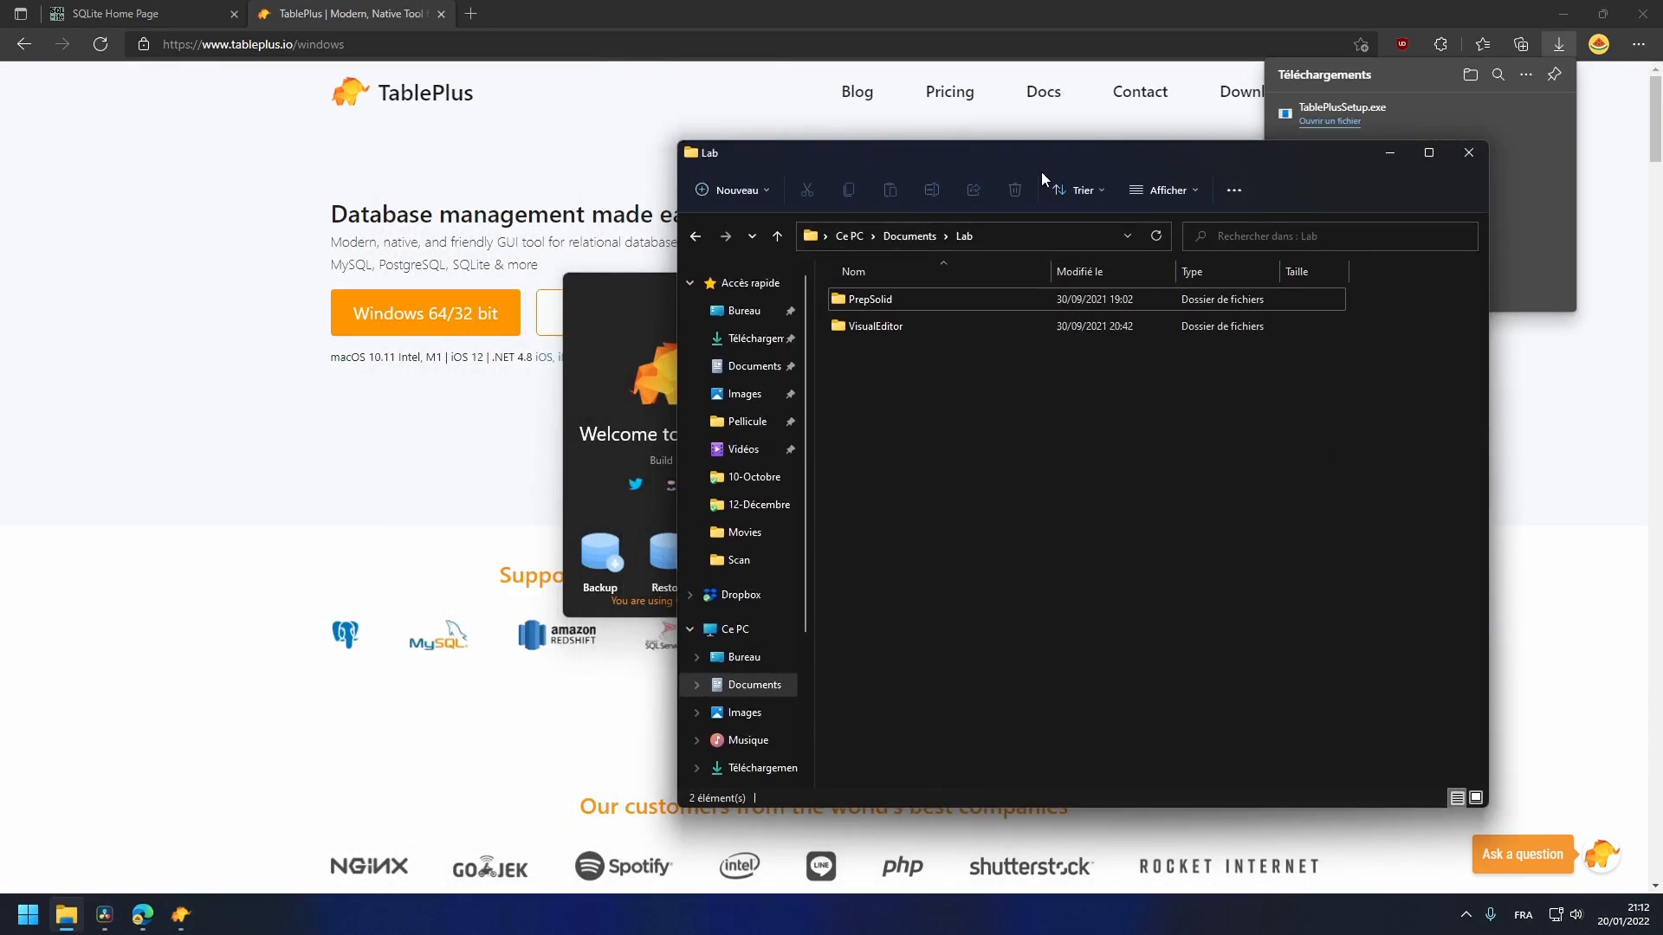
right_click(943, 421)
mouse_move(1036, 549)
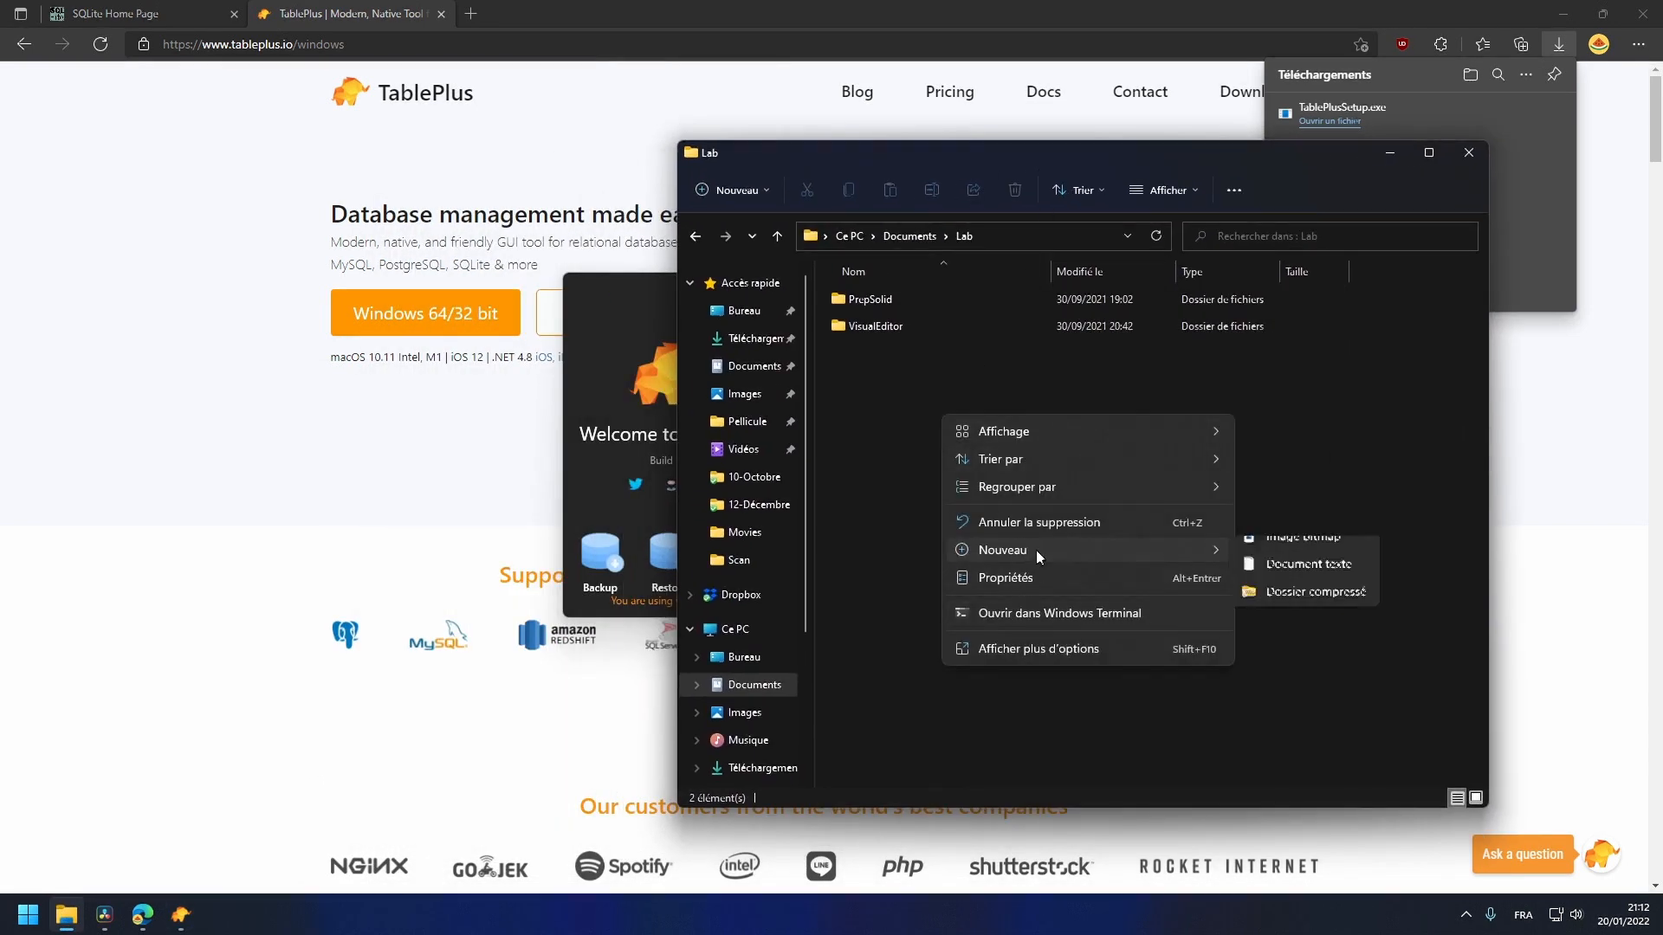
click(1266, 542)
text(TutoSQL)
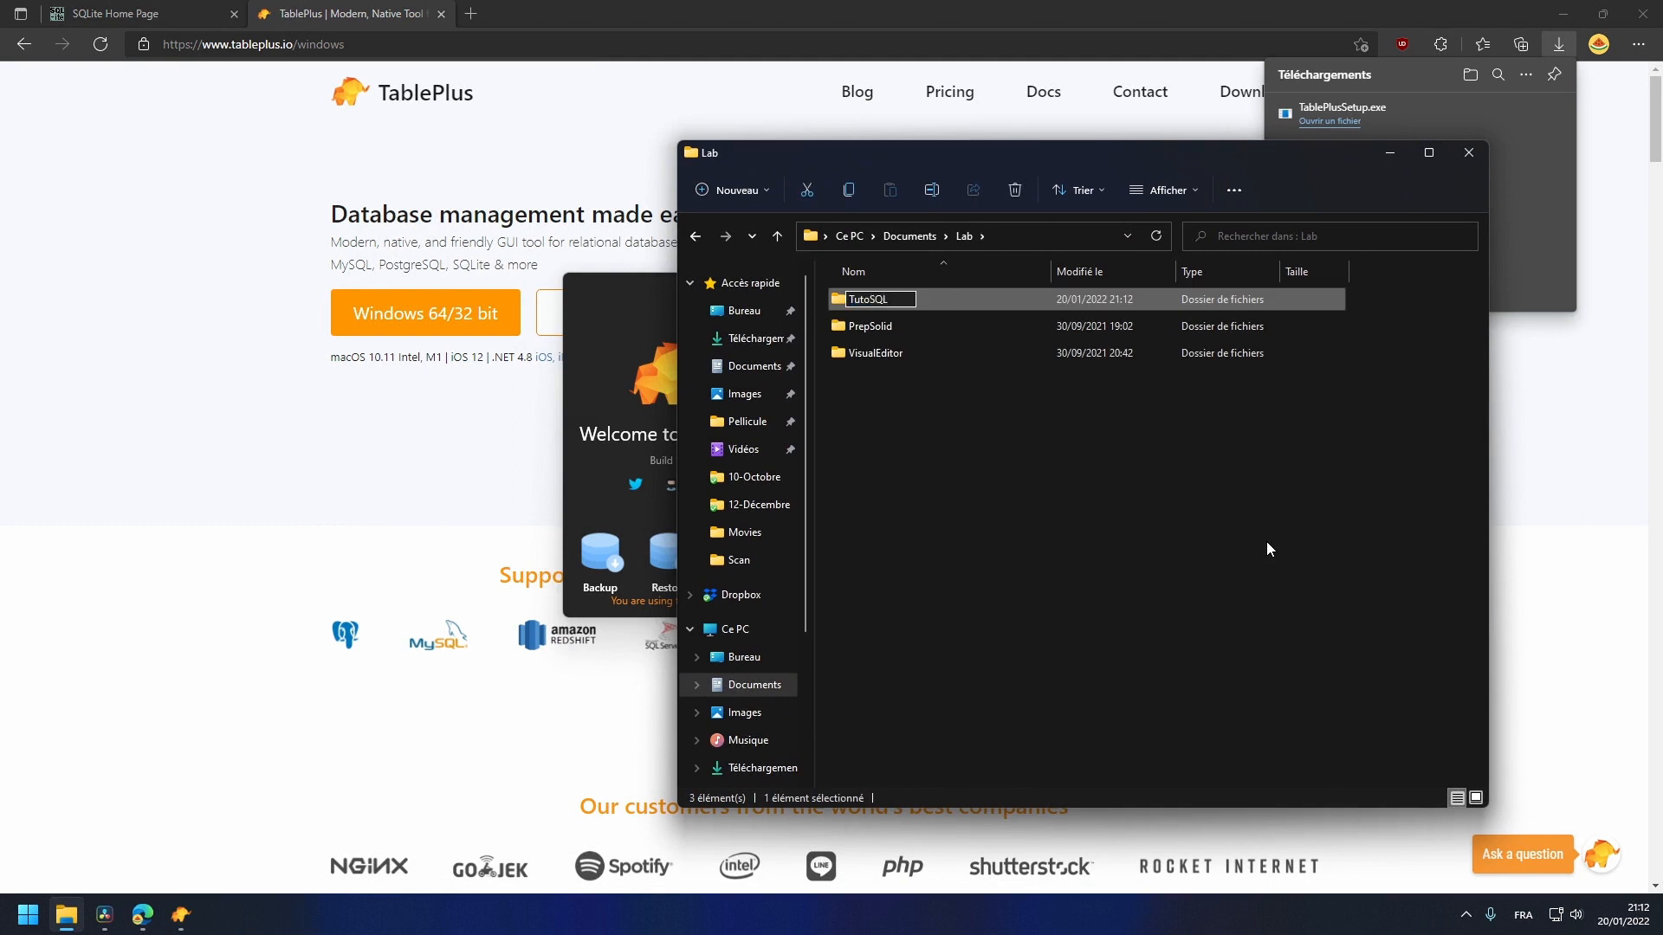
key(Return)
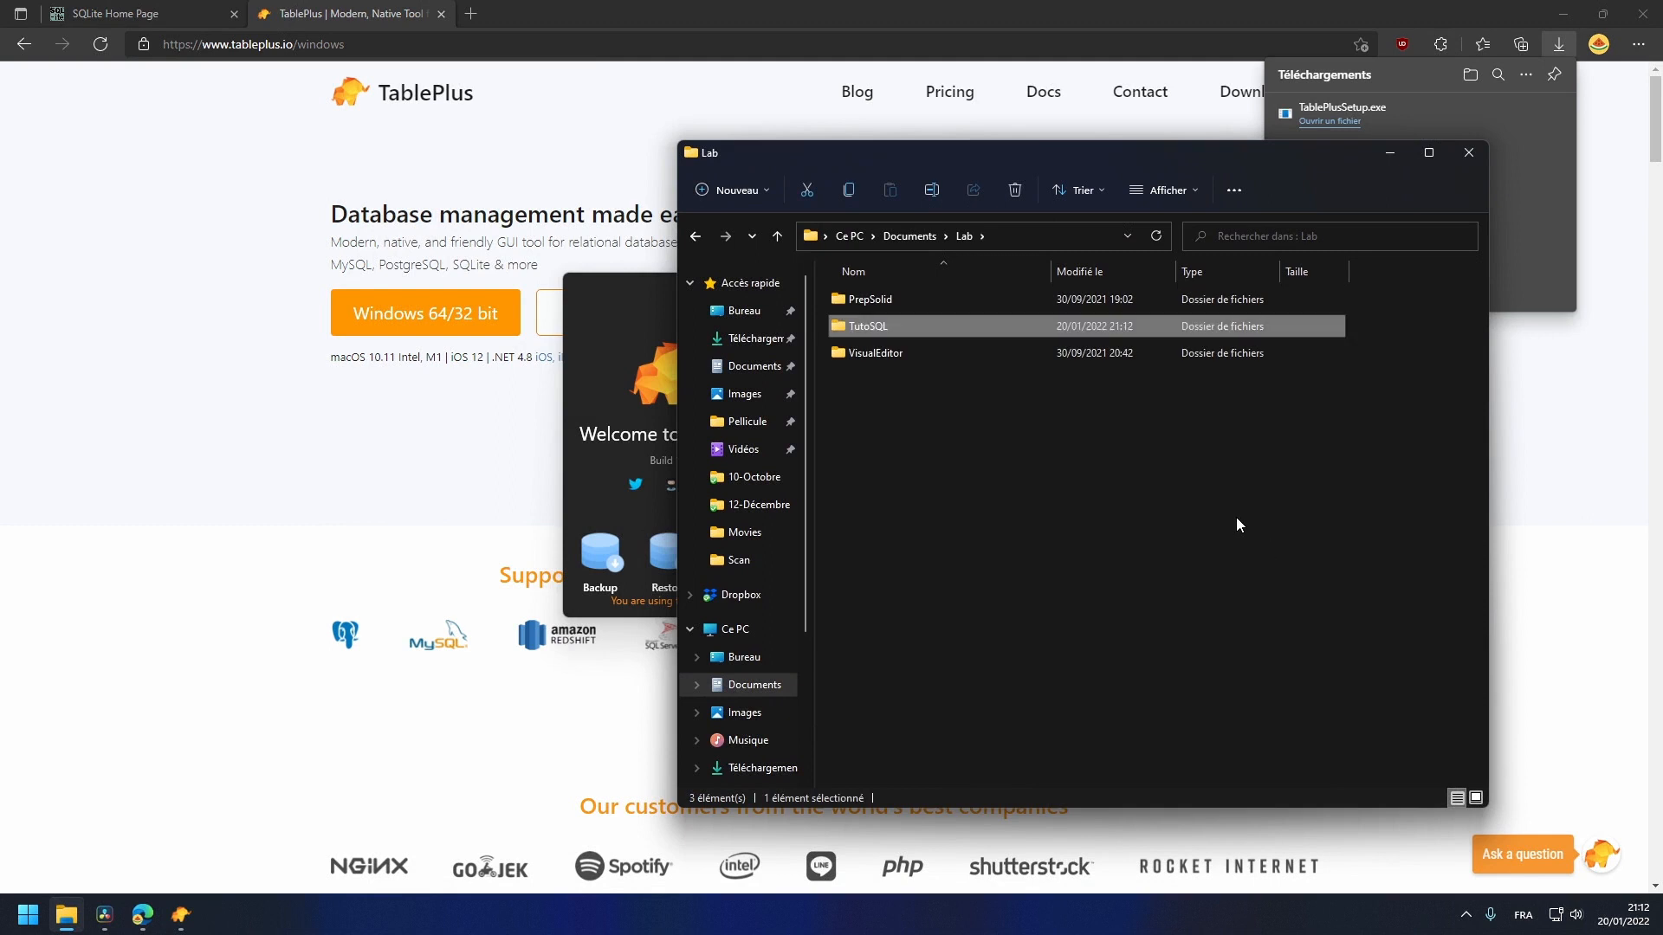
Create a text document inside the TutoSQL folder and name it db.sqlite, accepting the extension change
double_click(897, 326)
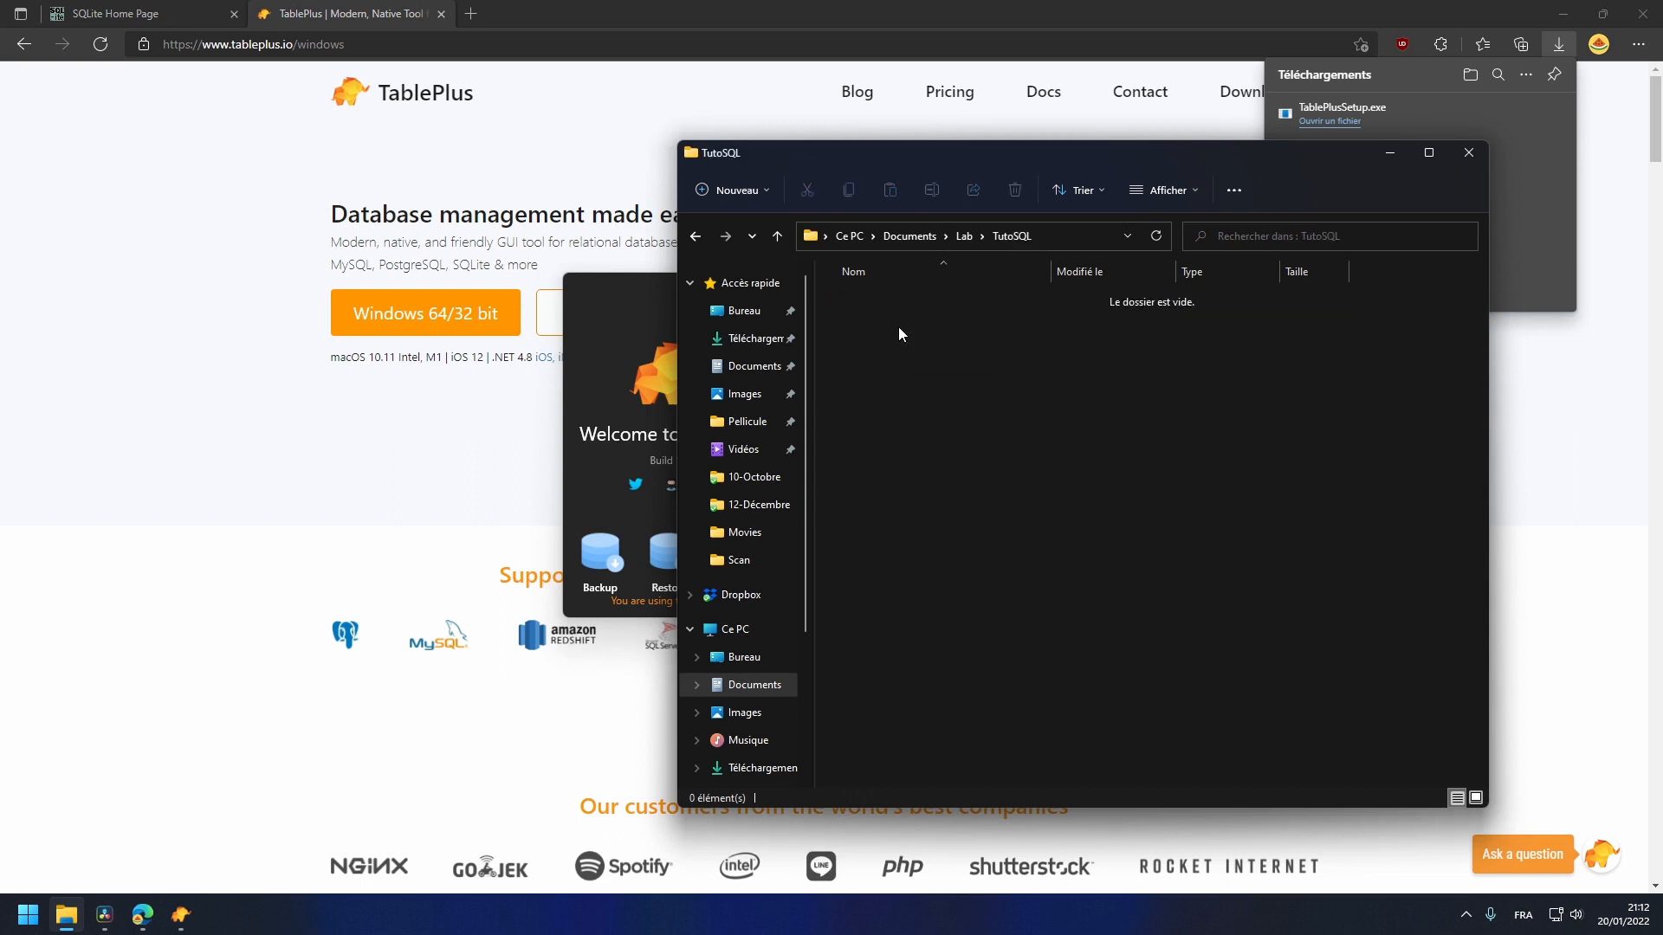
right_click(899, 330)
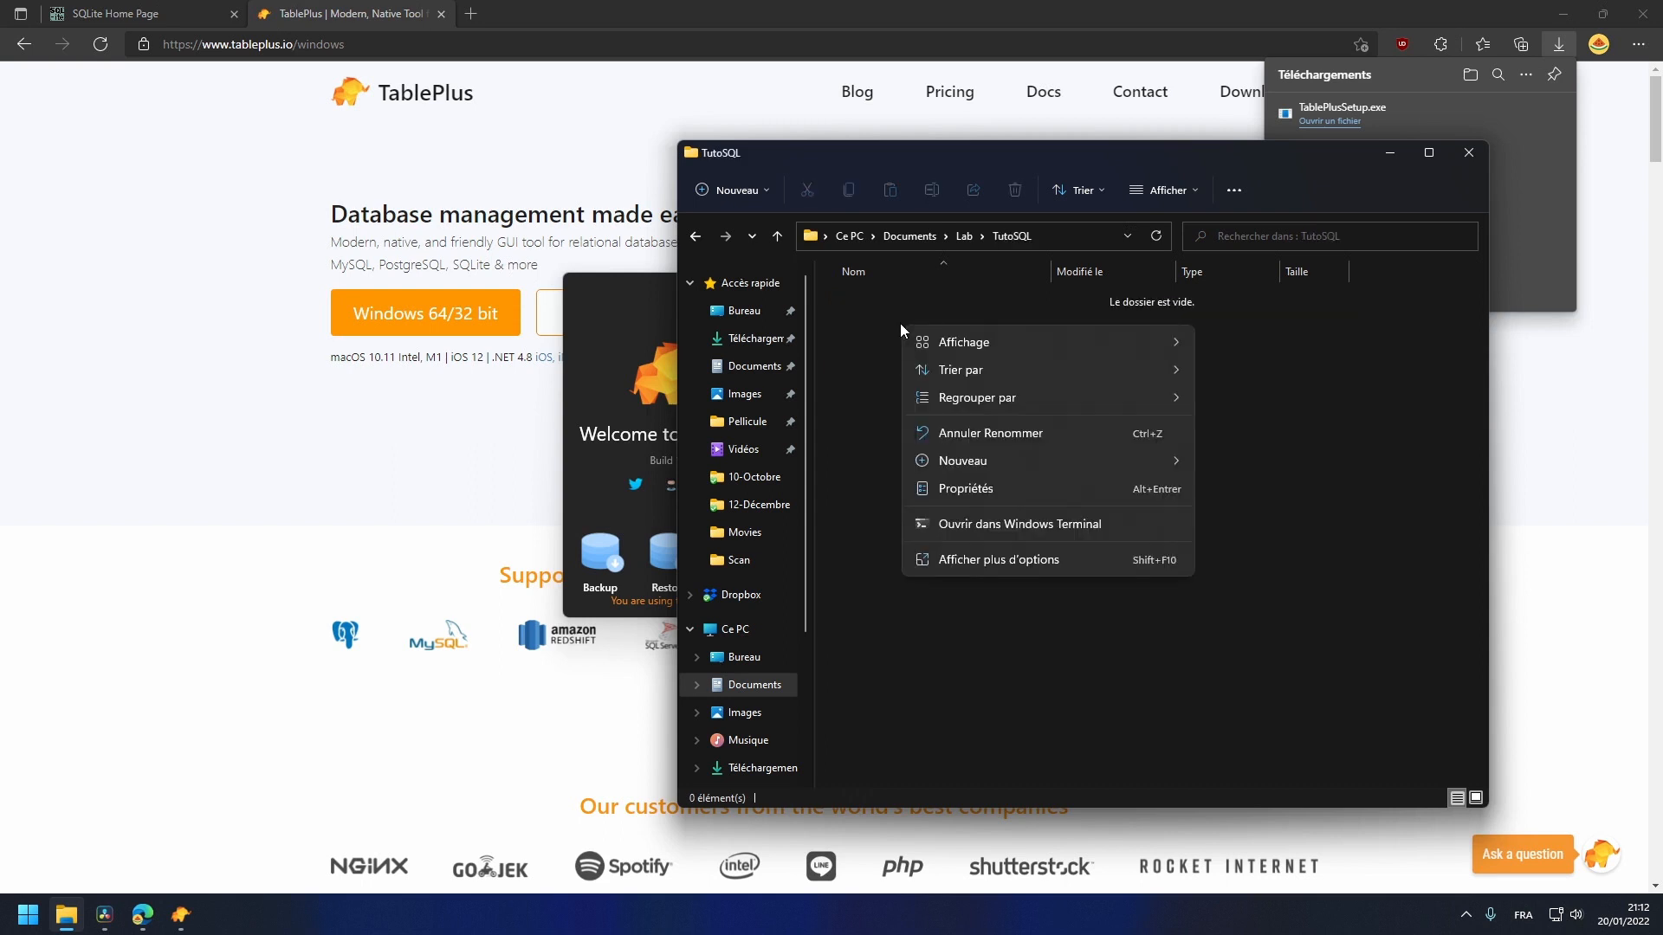
mouse_move(980, 466)
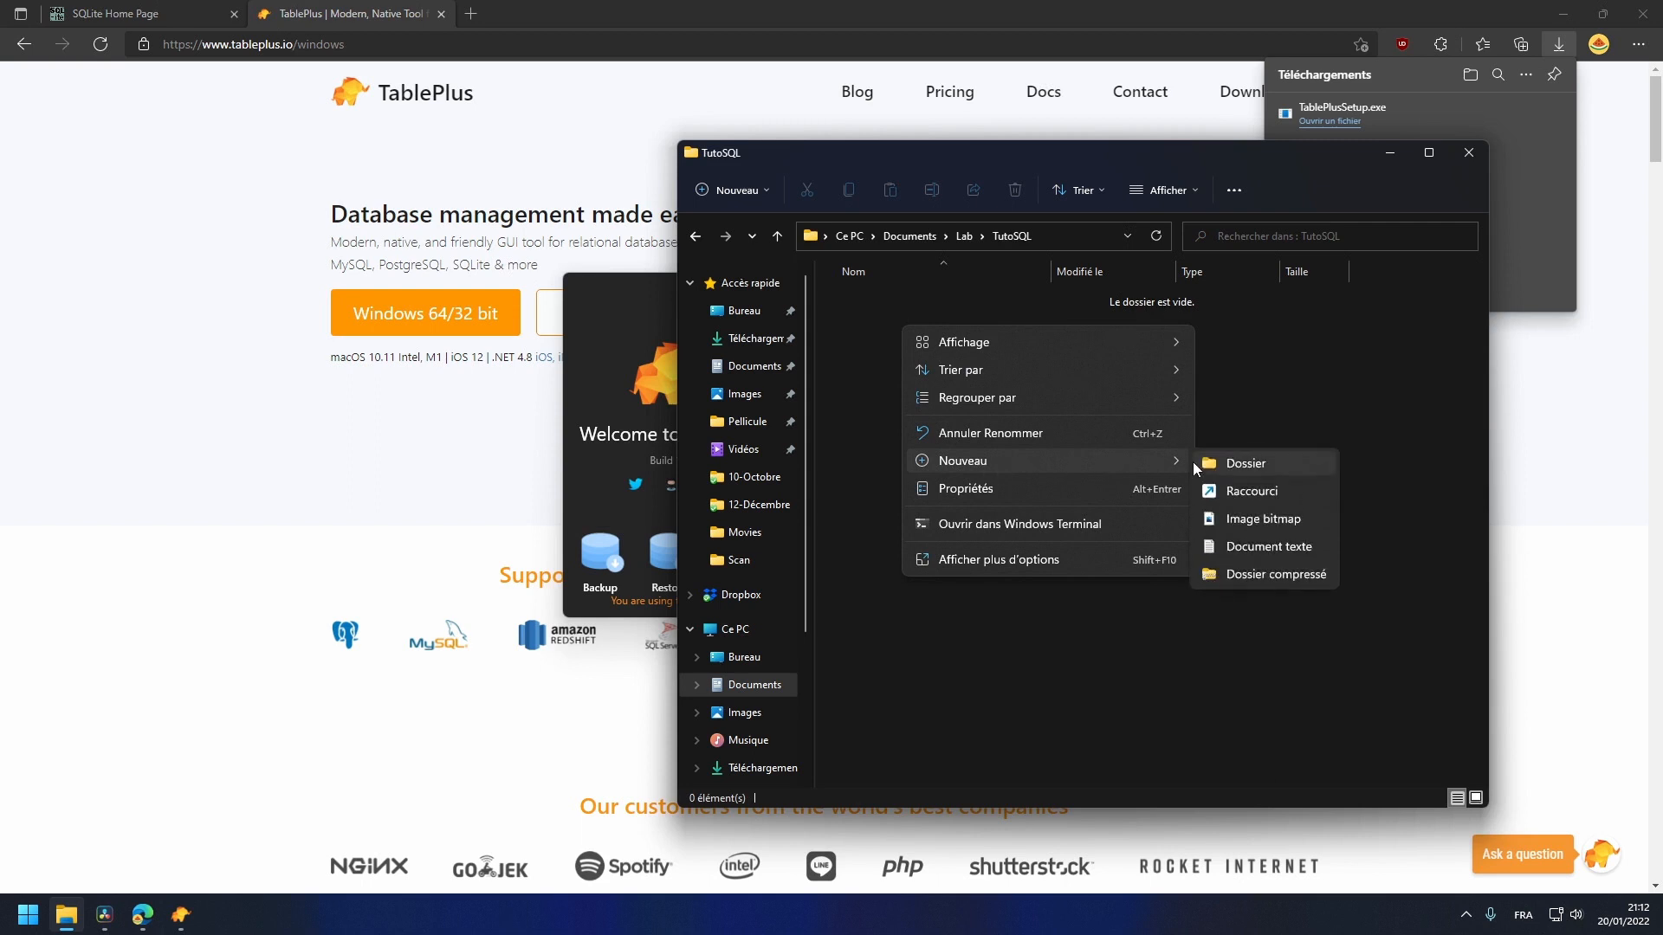
click(1230, 539)
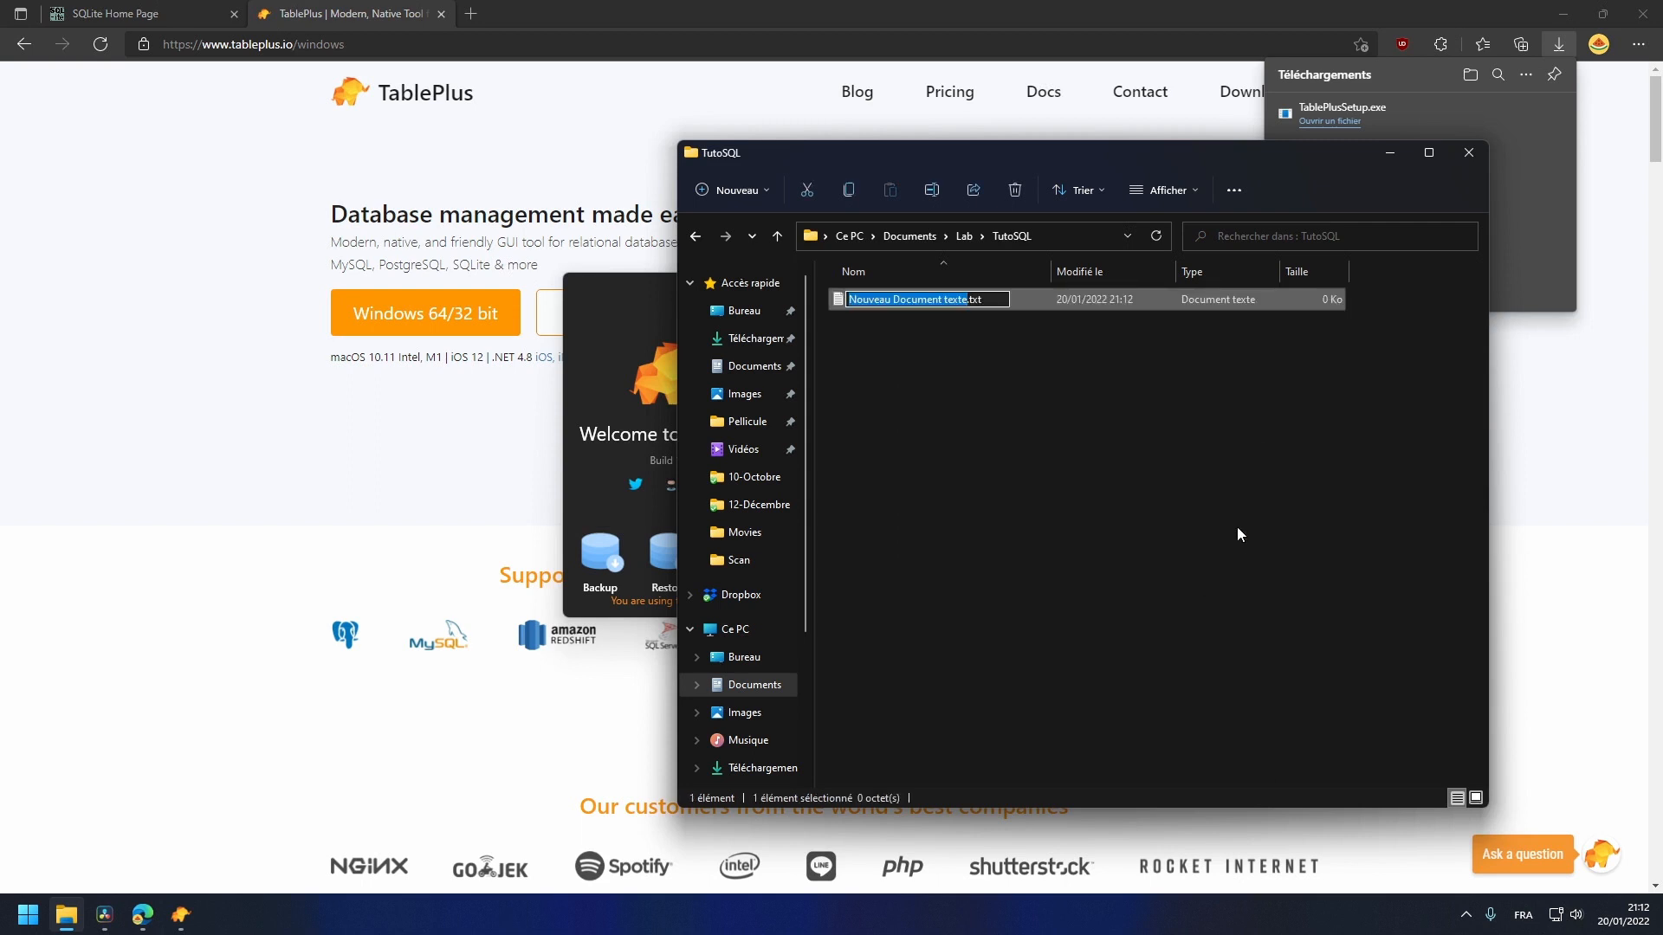
key(ctrl+a)
text(db.sql)
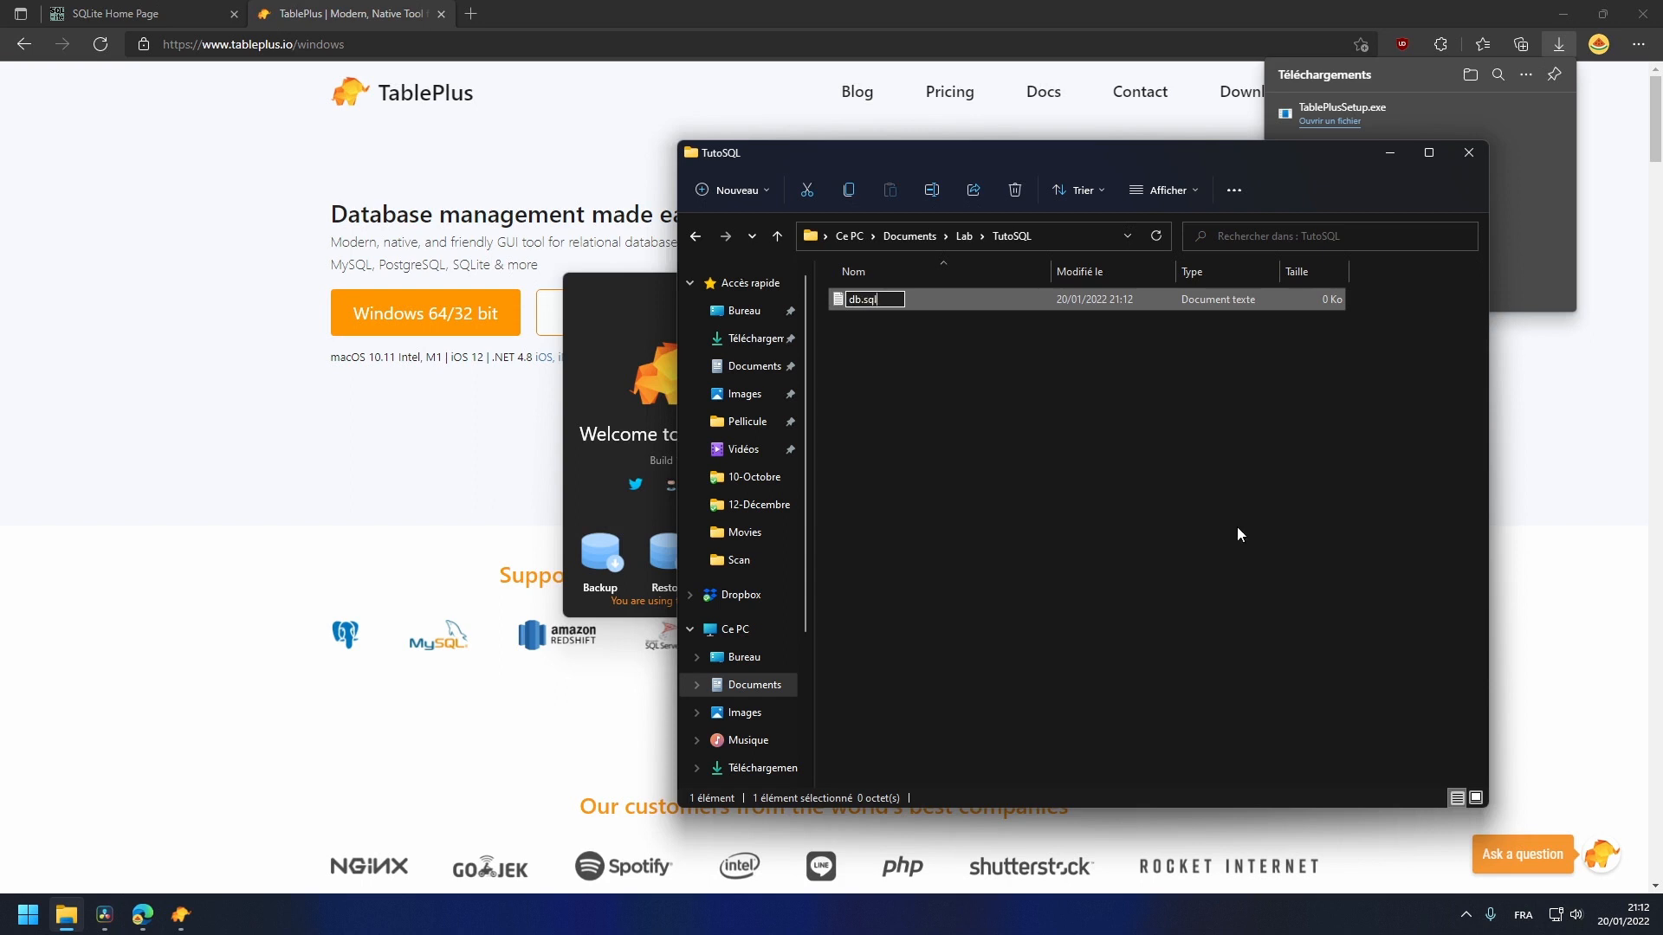
text(ite)
key(Return)
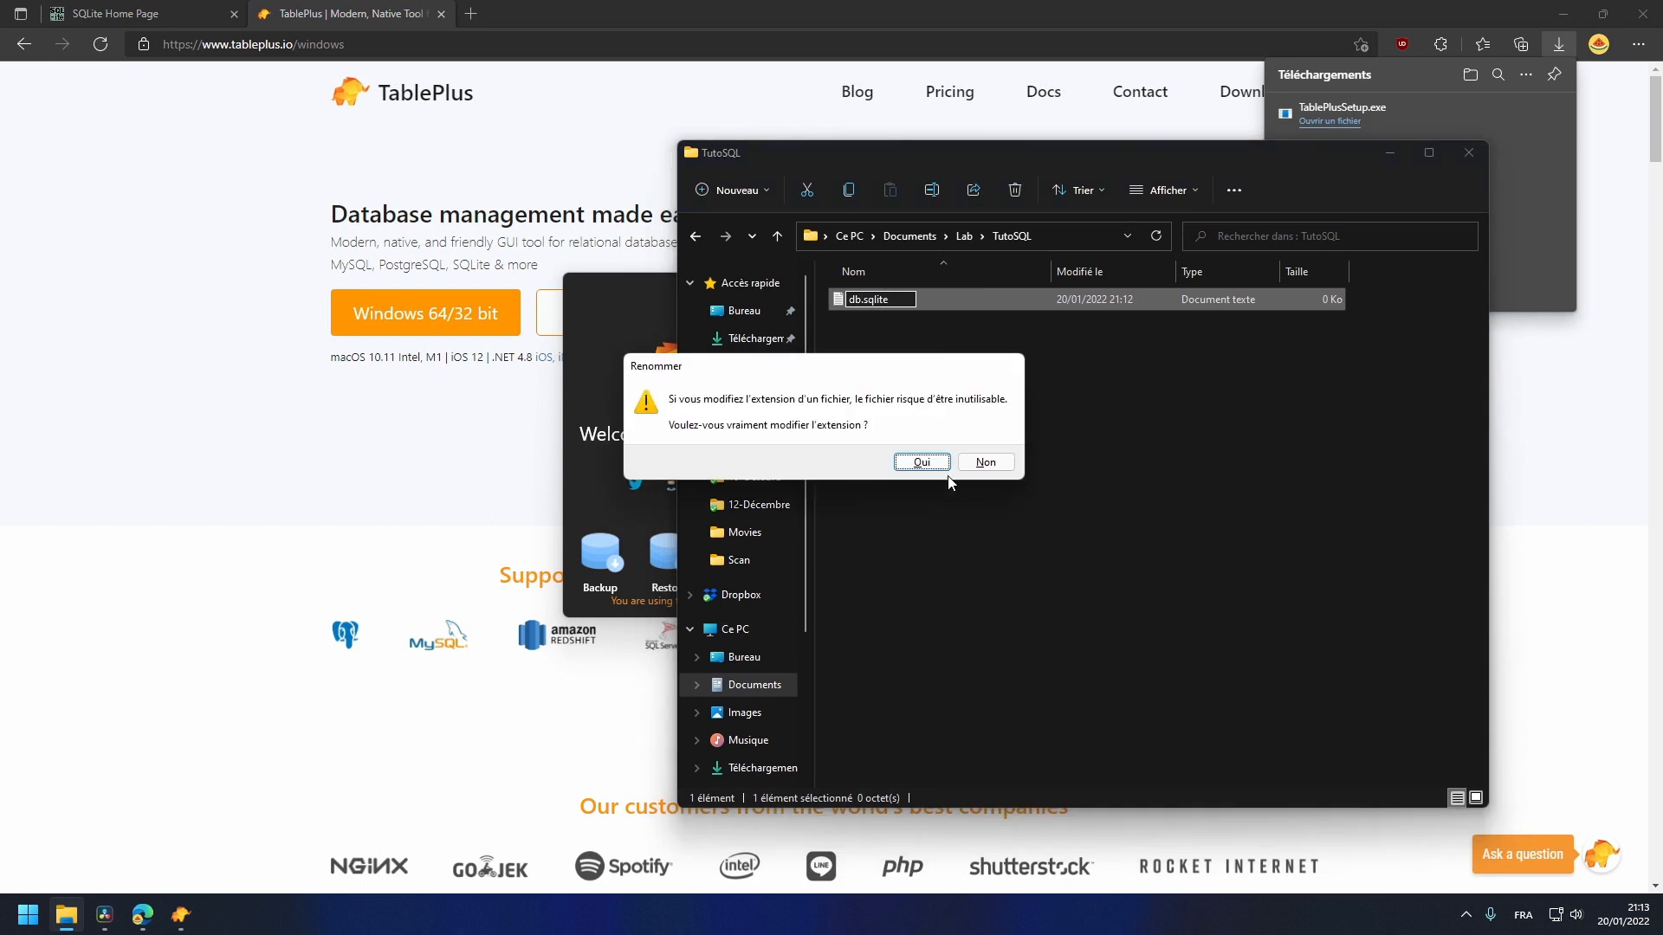
click(924, 464)
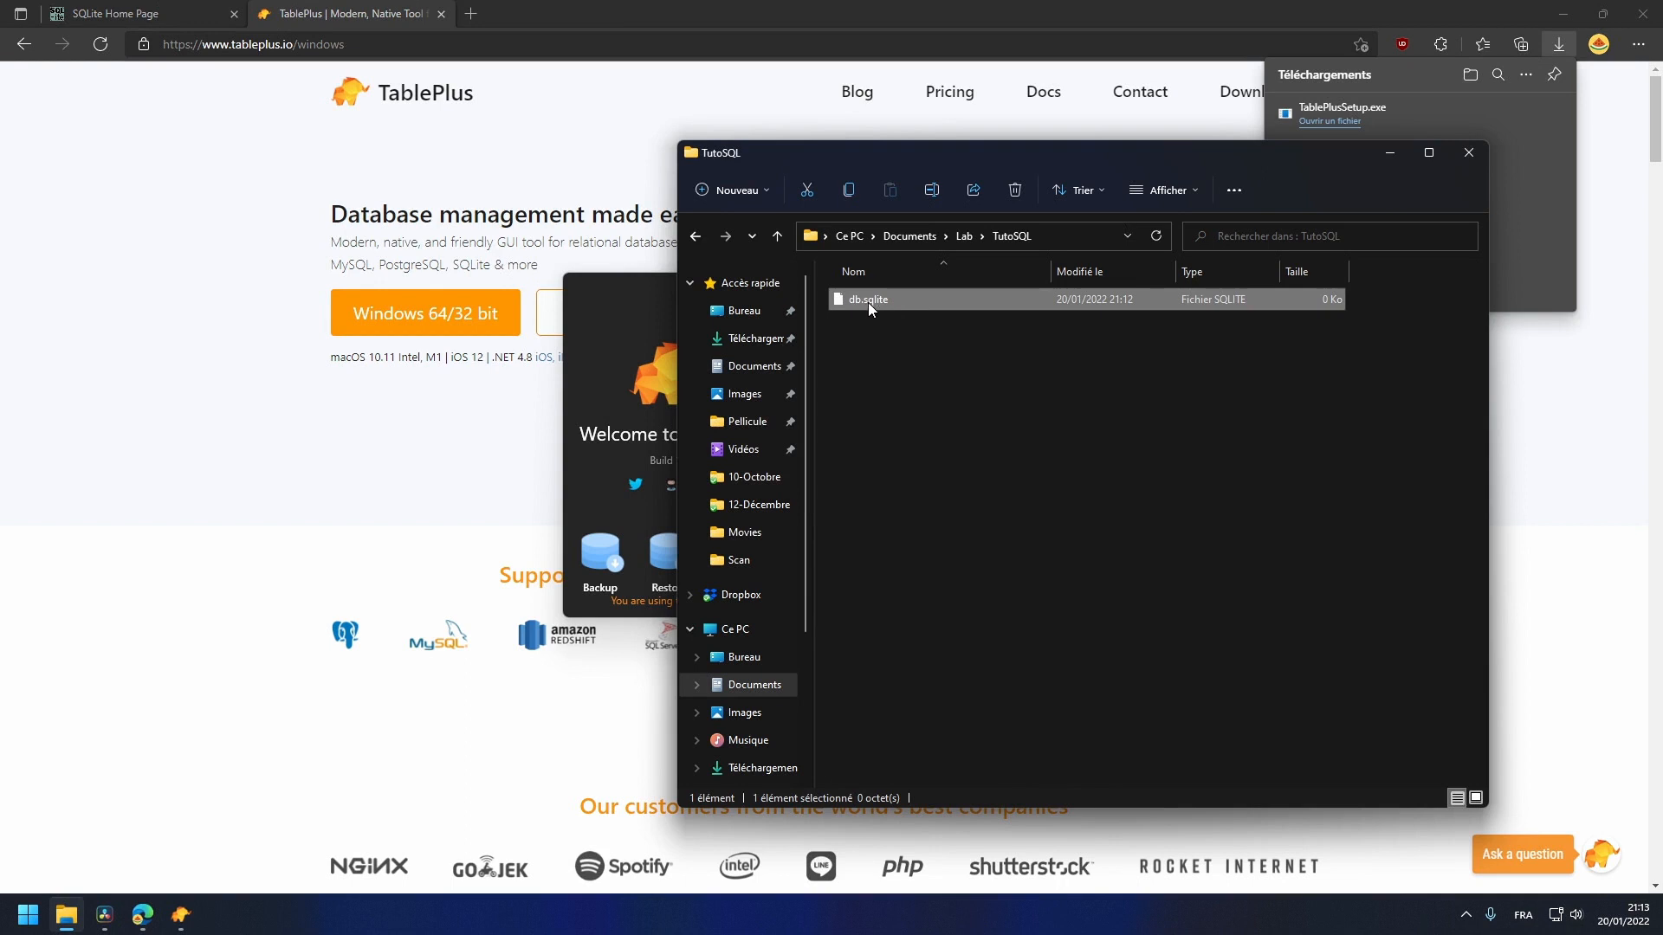
Switch to TablePlus and start a new SQLite connection named Tutoriel
click(650, 324)
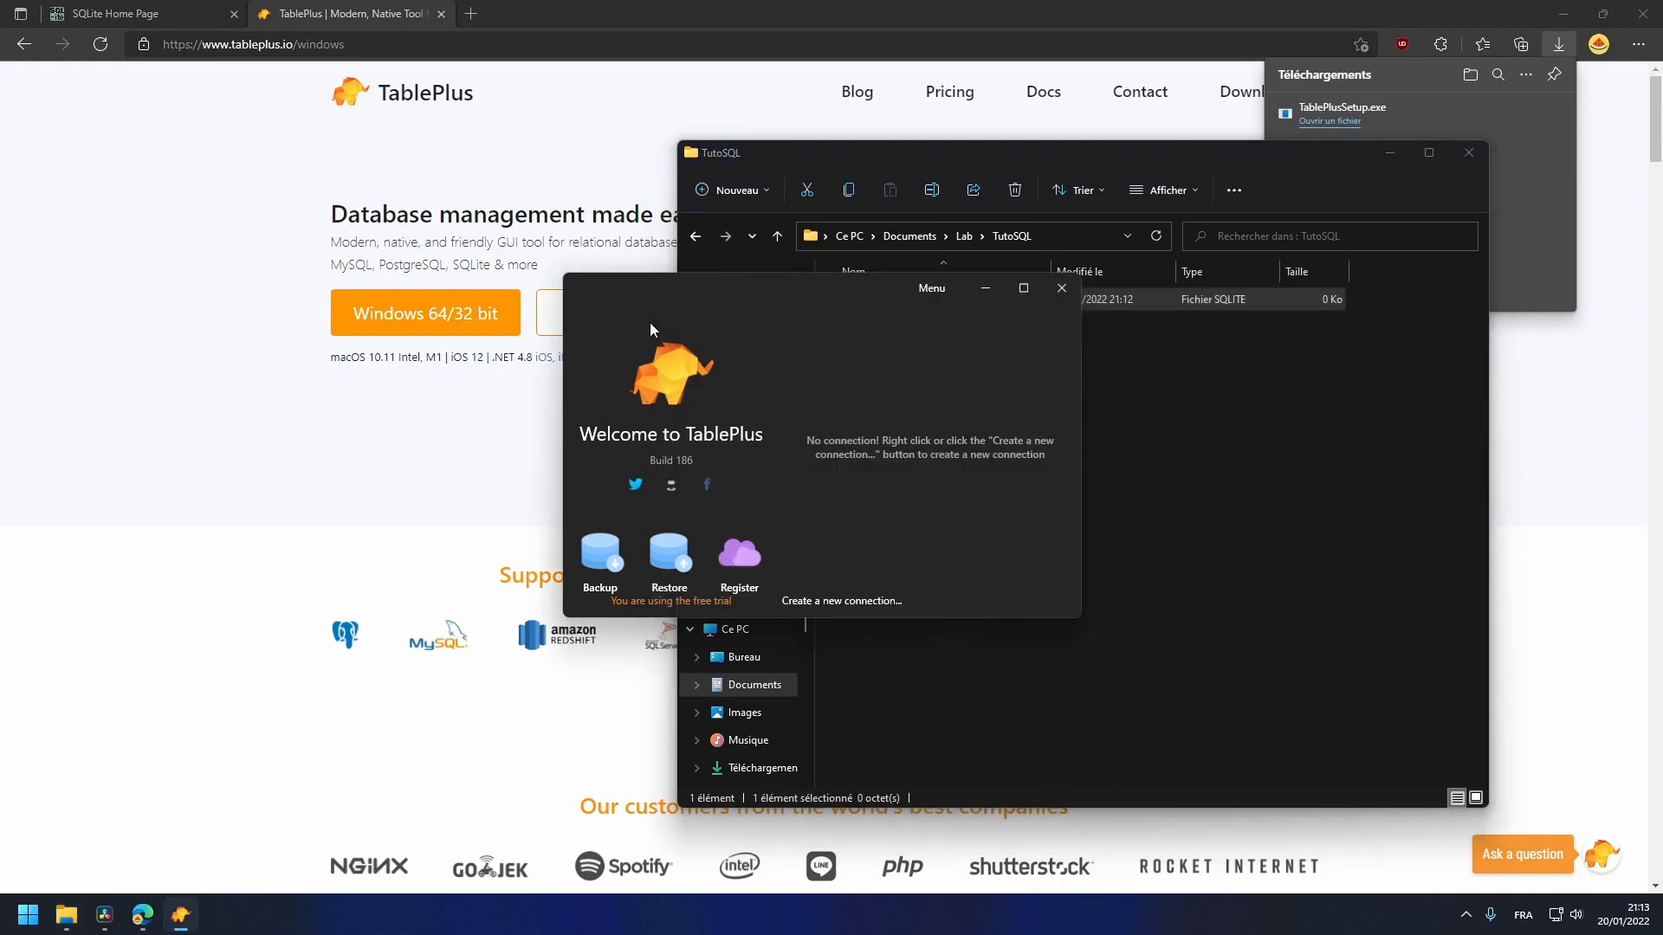
click(834, 606)
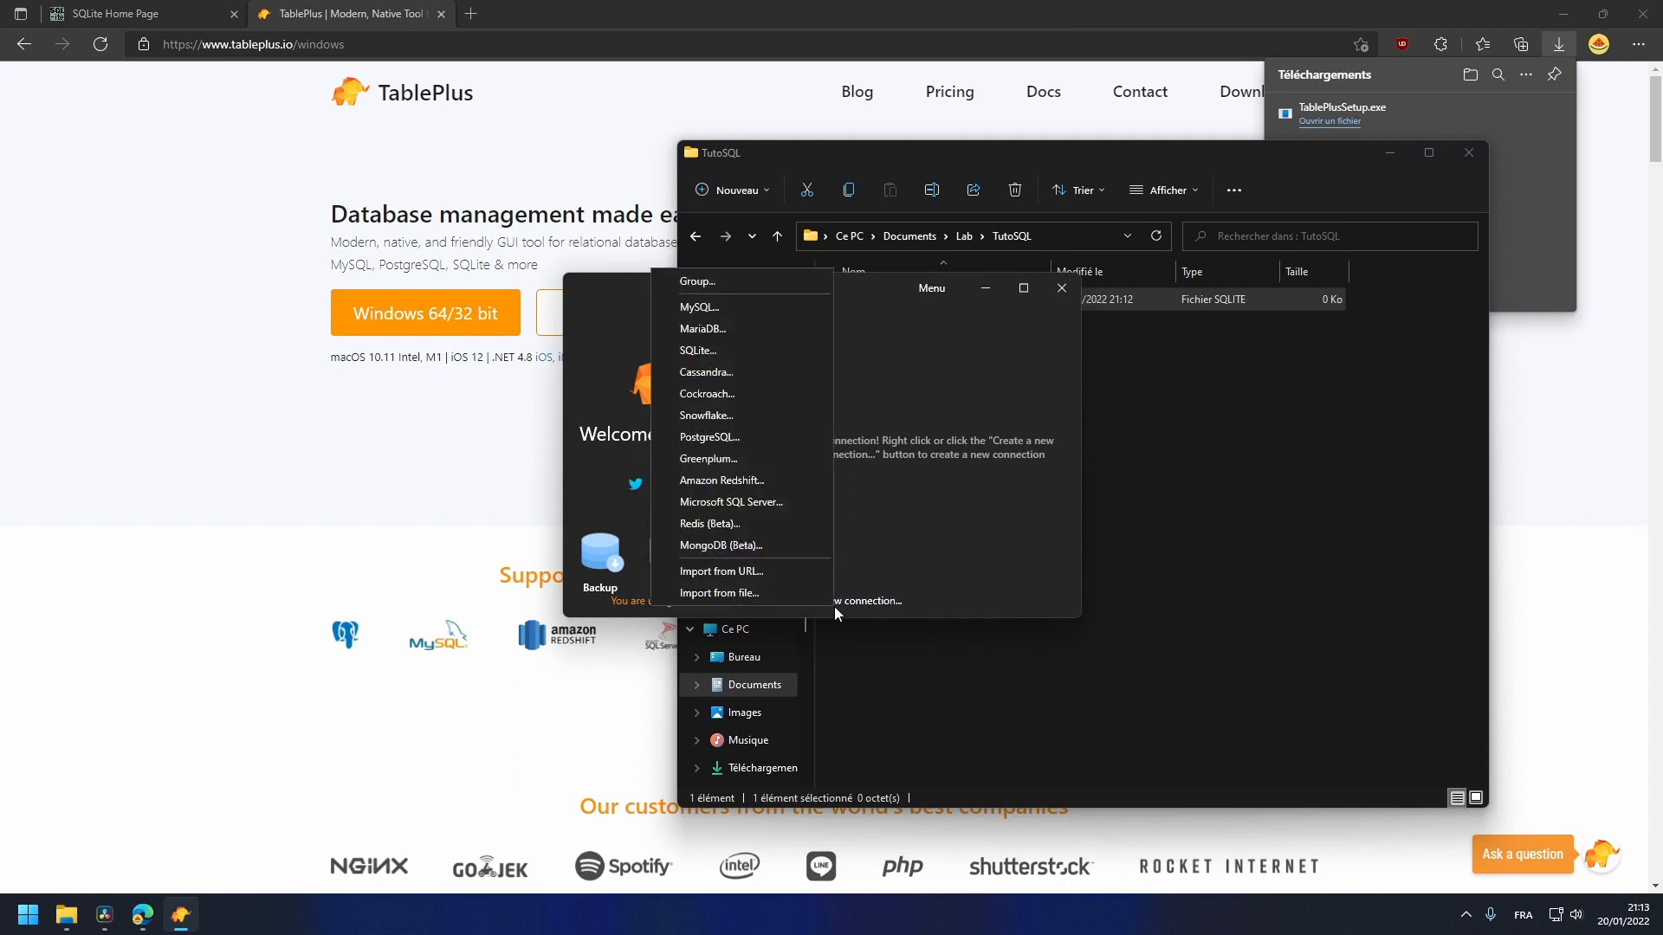
click(722, 355)
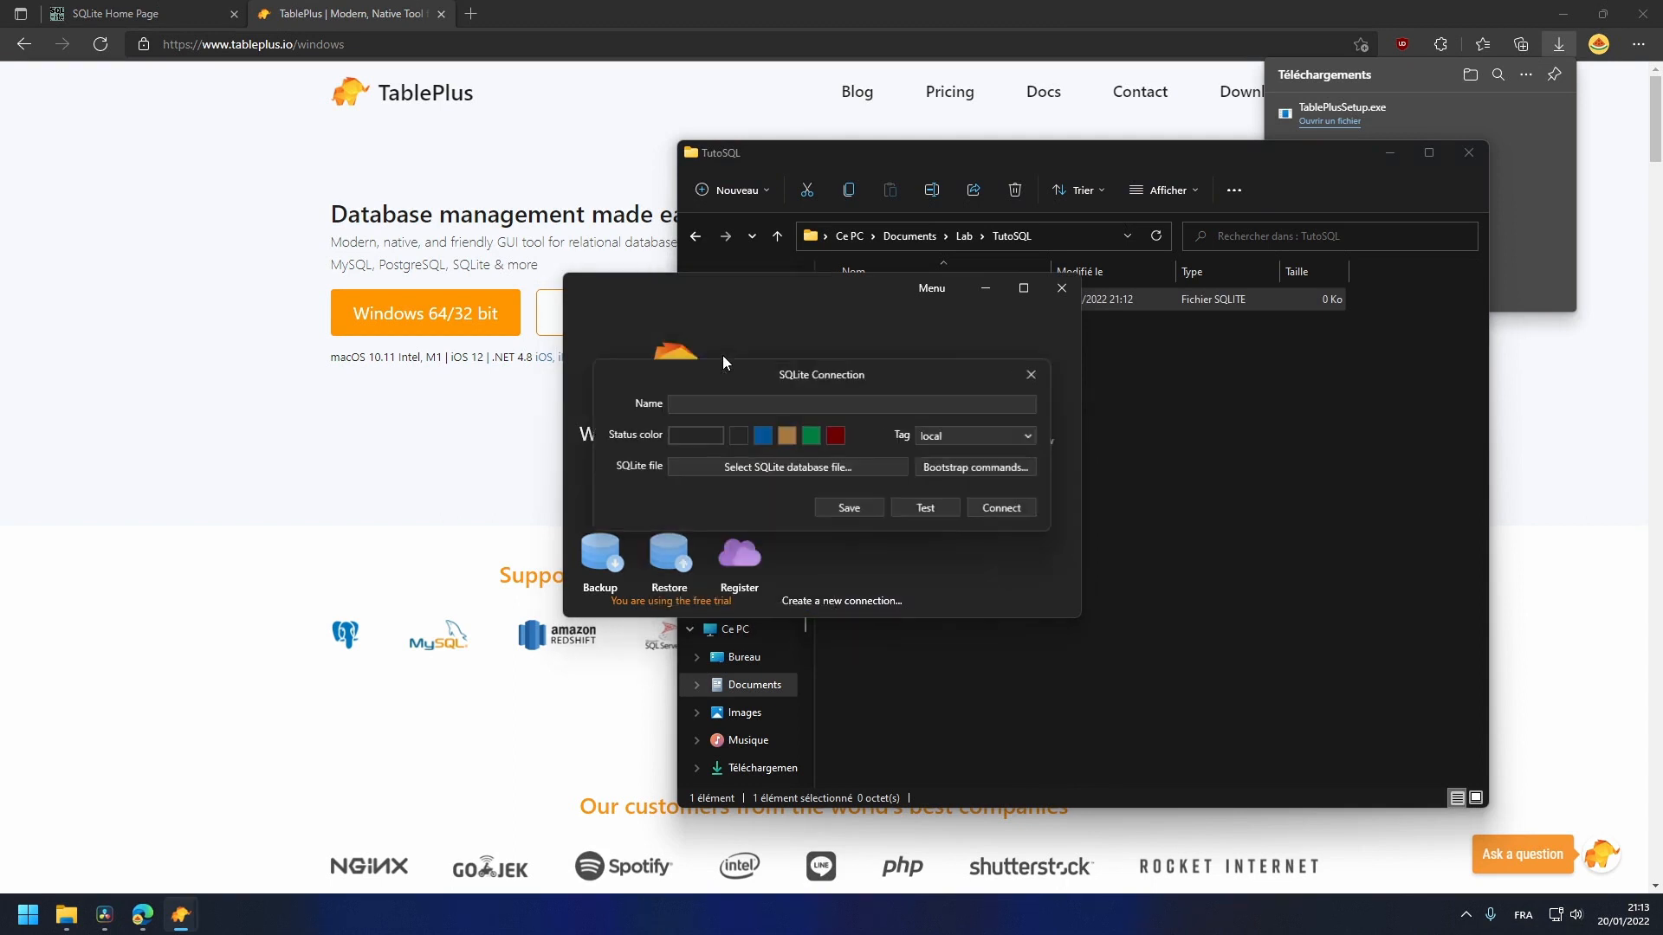
click(770, 402)
text(Tutoriel)
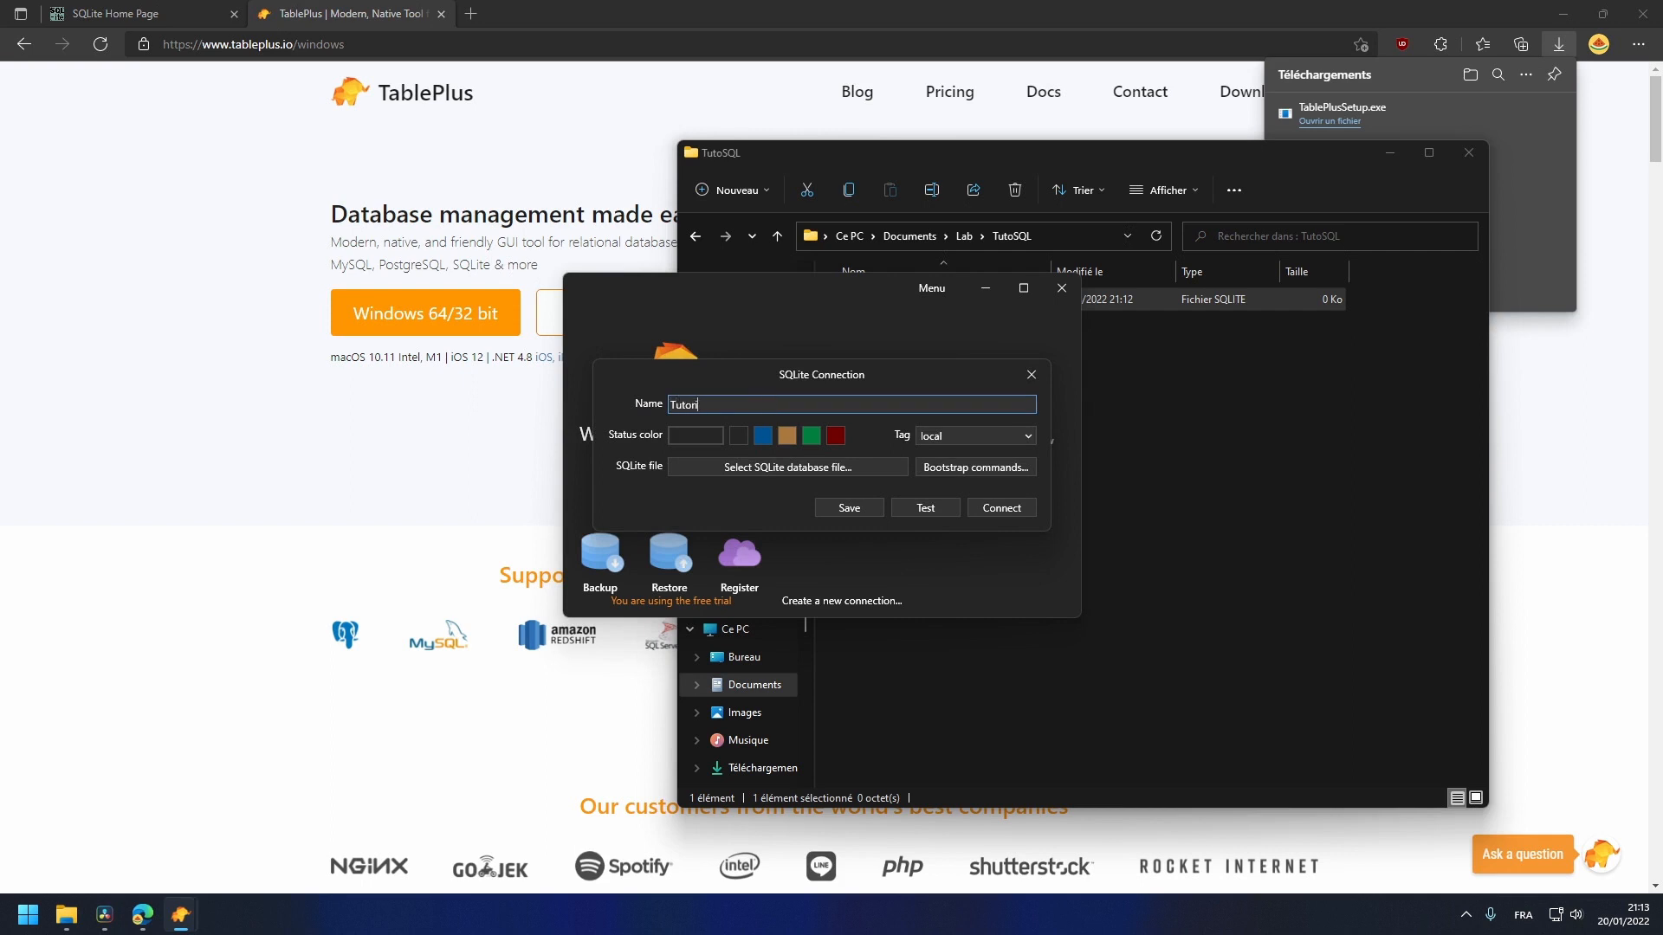
Set the connection's database file to db.sqlite from Documents > Lab > TutoSQL and save the connection
click(740, 468)
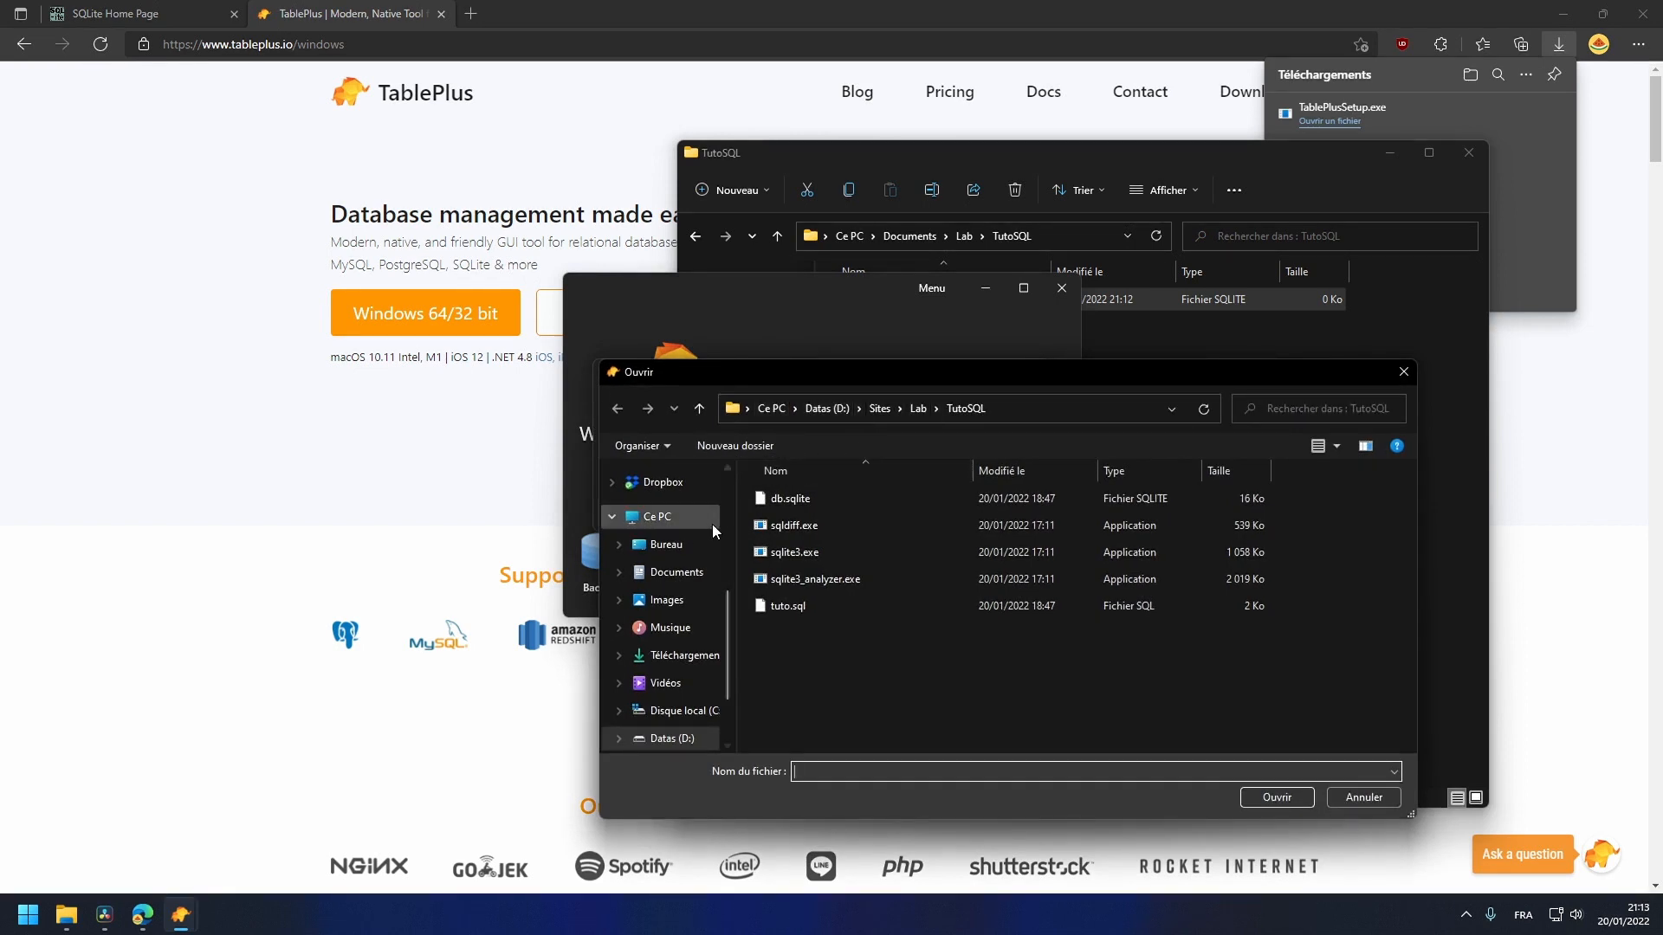
click(683, 579)
scroll(759, 598, down, 3)
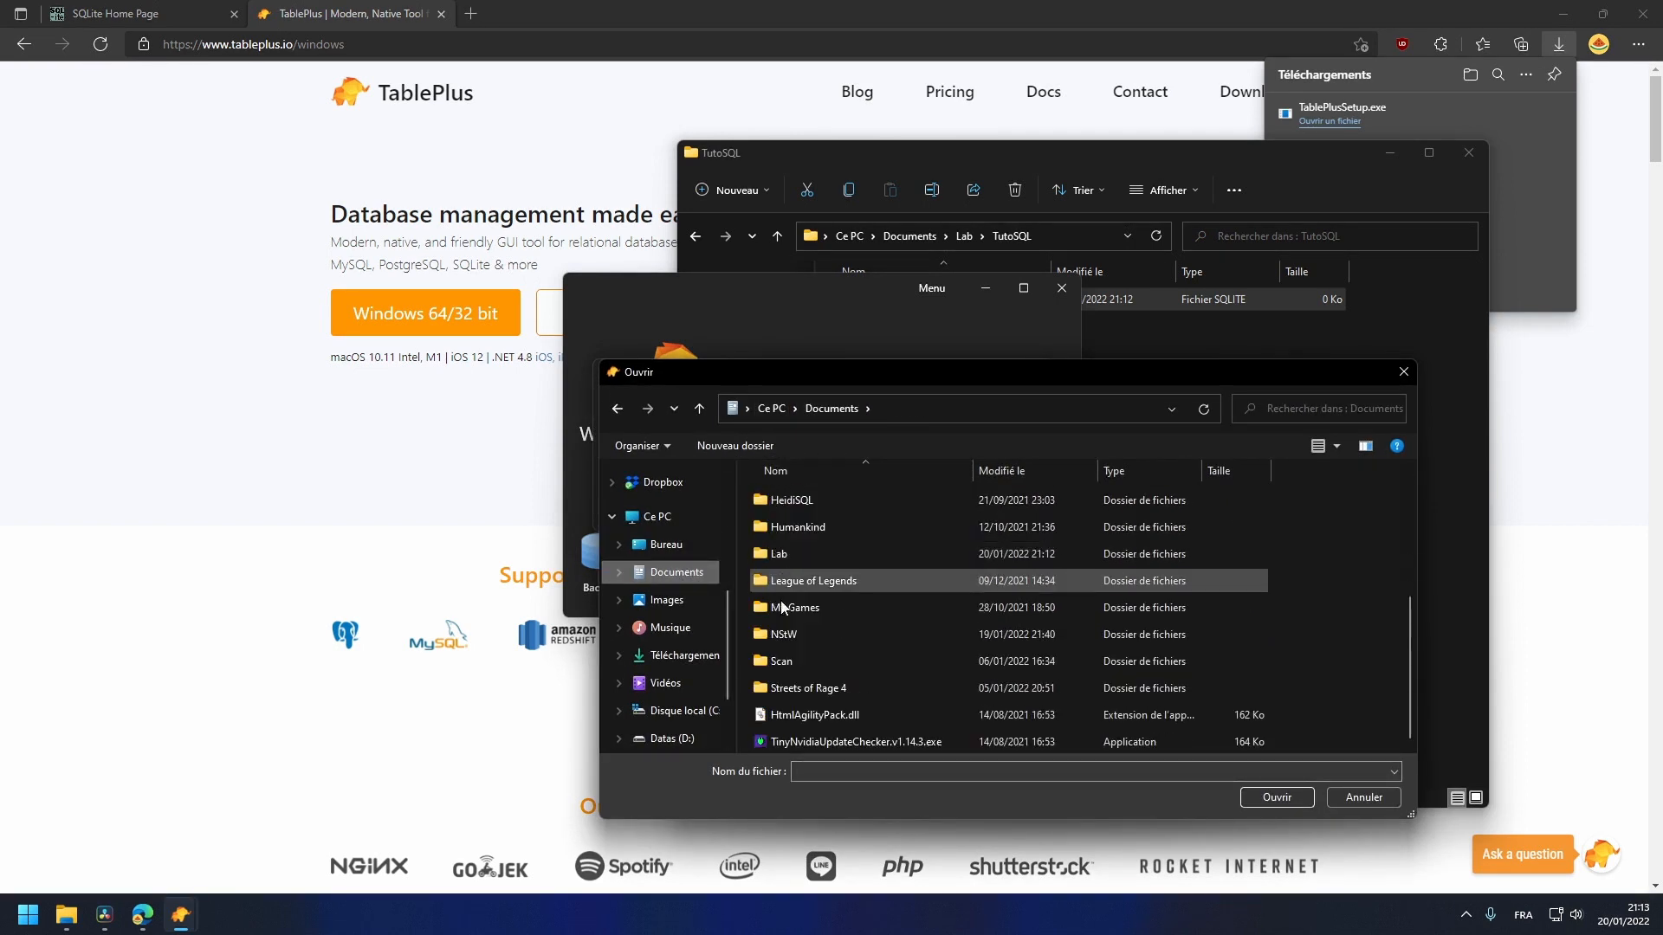
scroll(795, 606, up, 1)
double_click(792, 602)
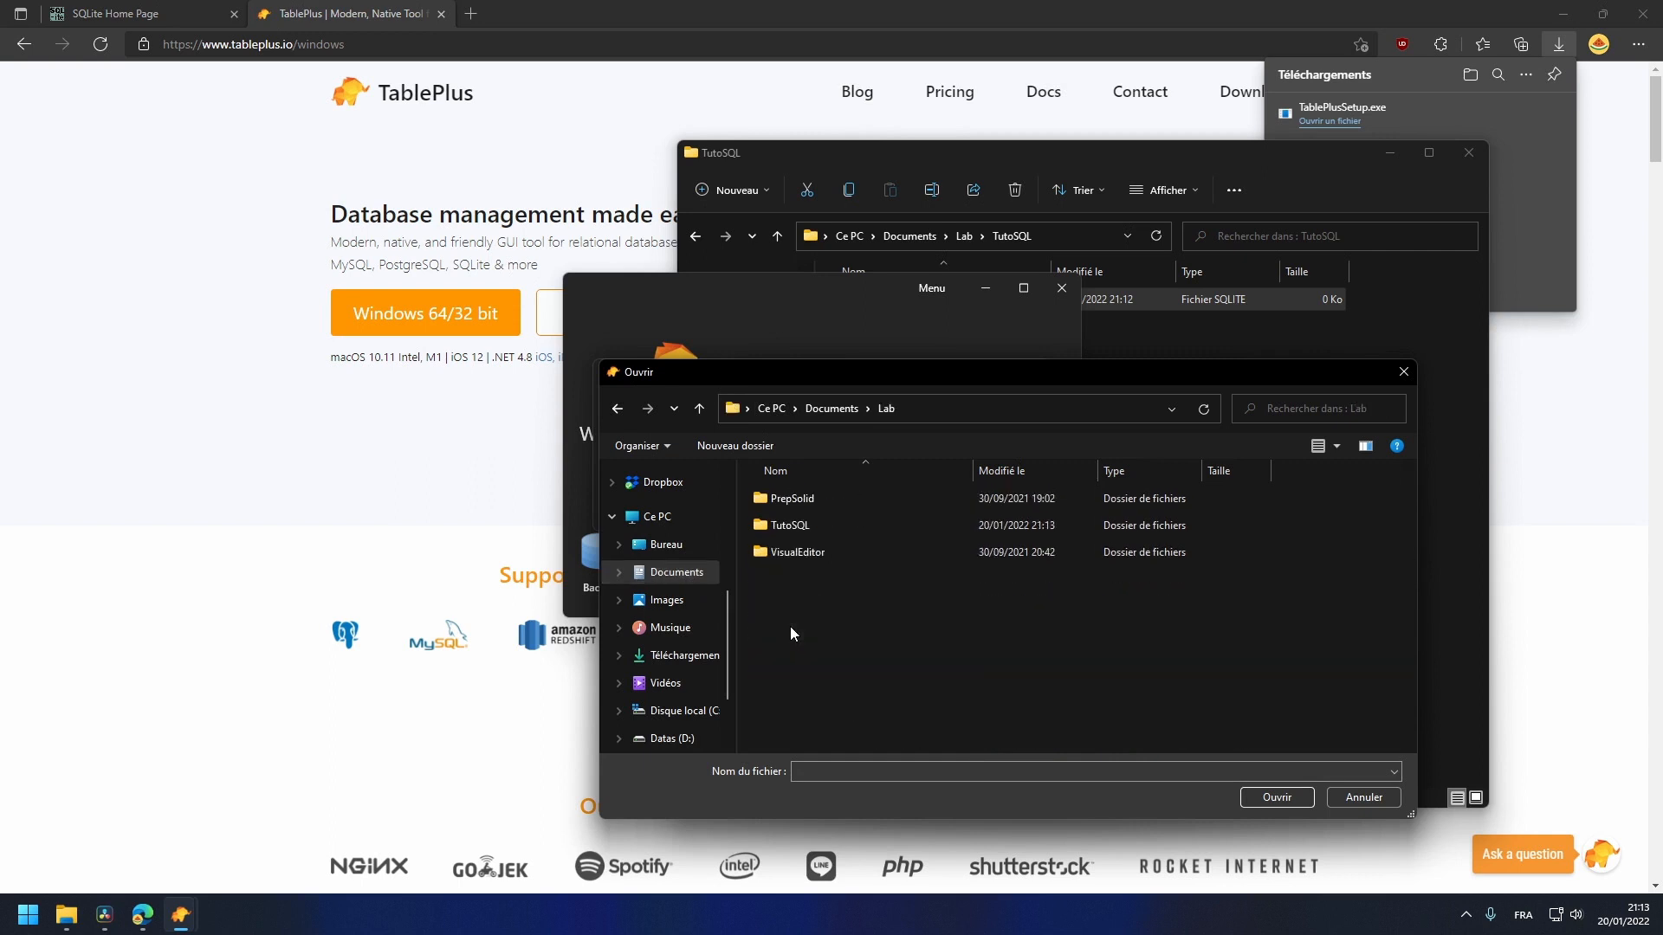
double_click(799, 522)
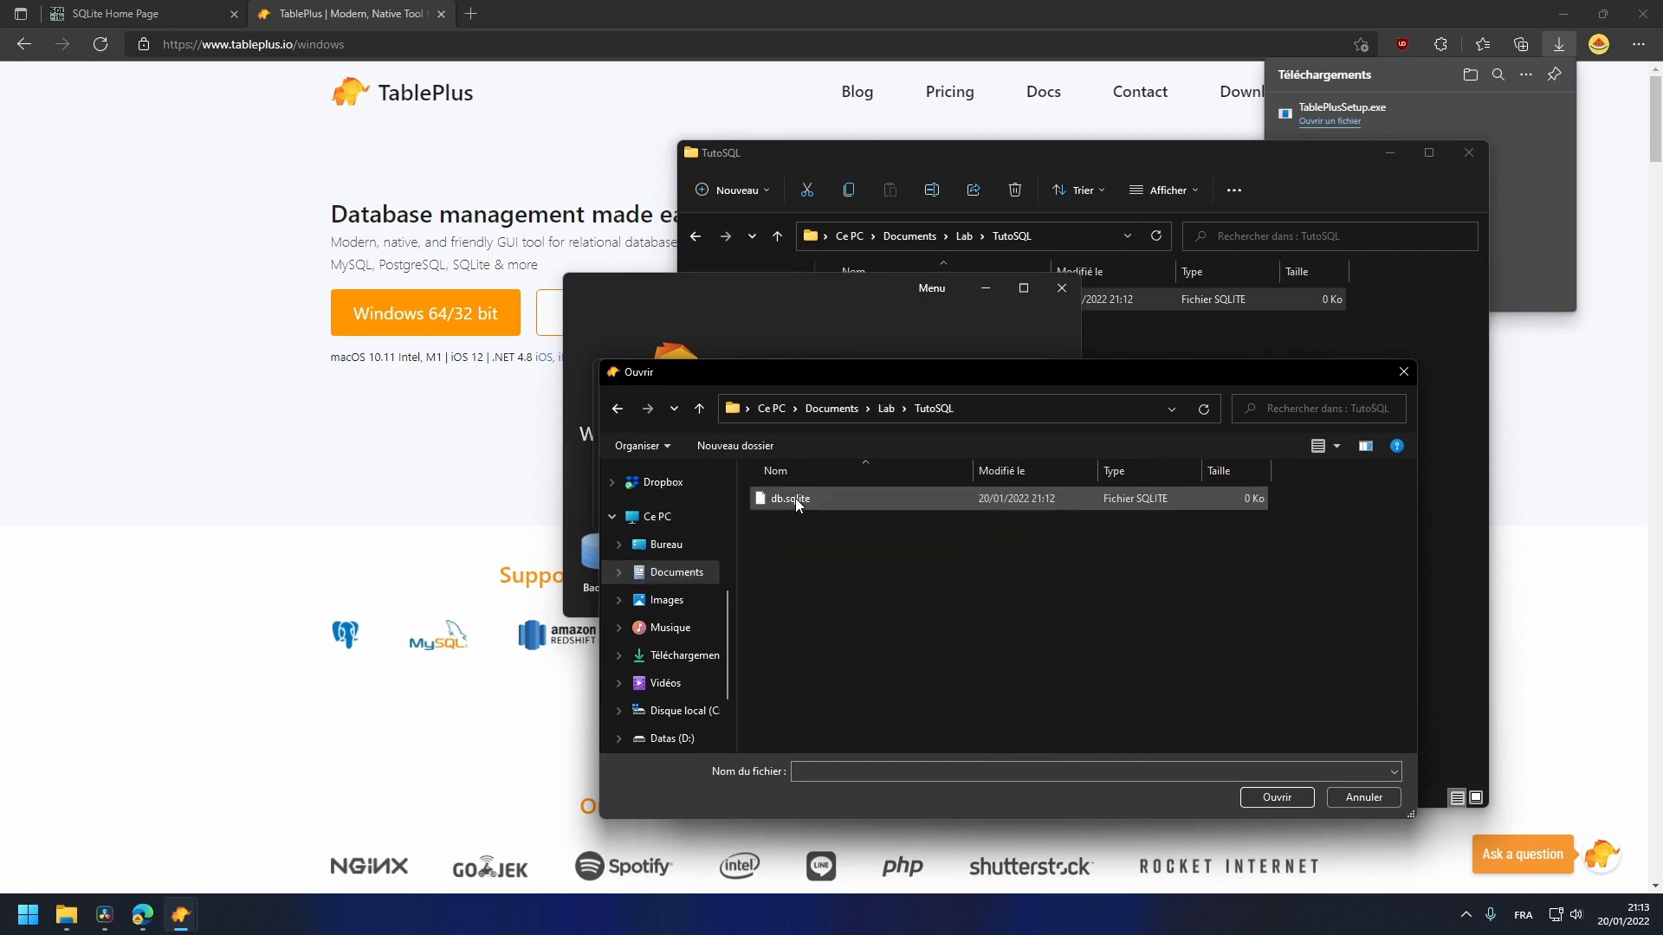
double_click(790, 499)
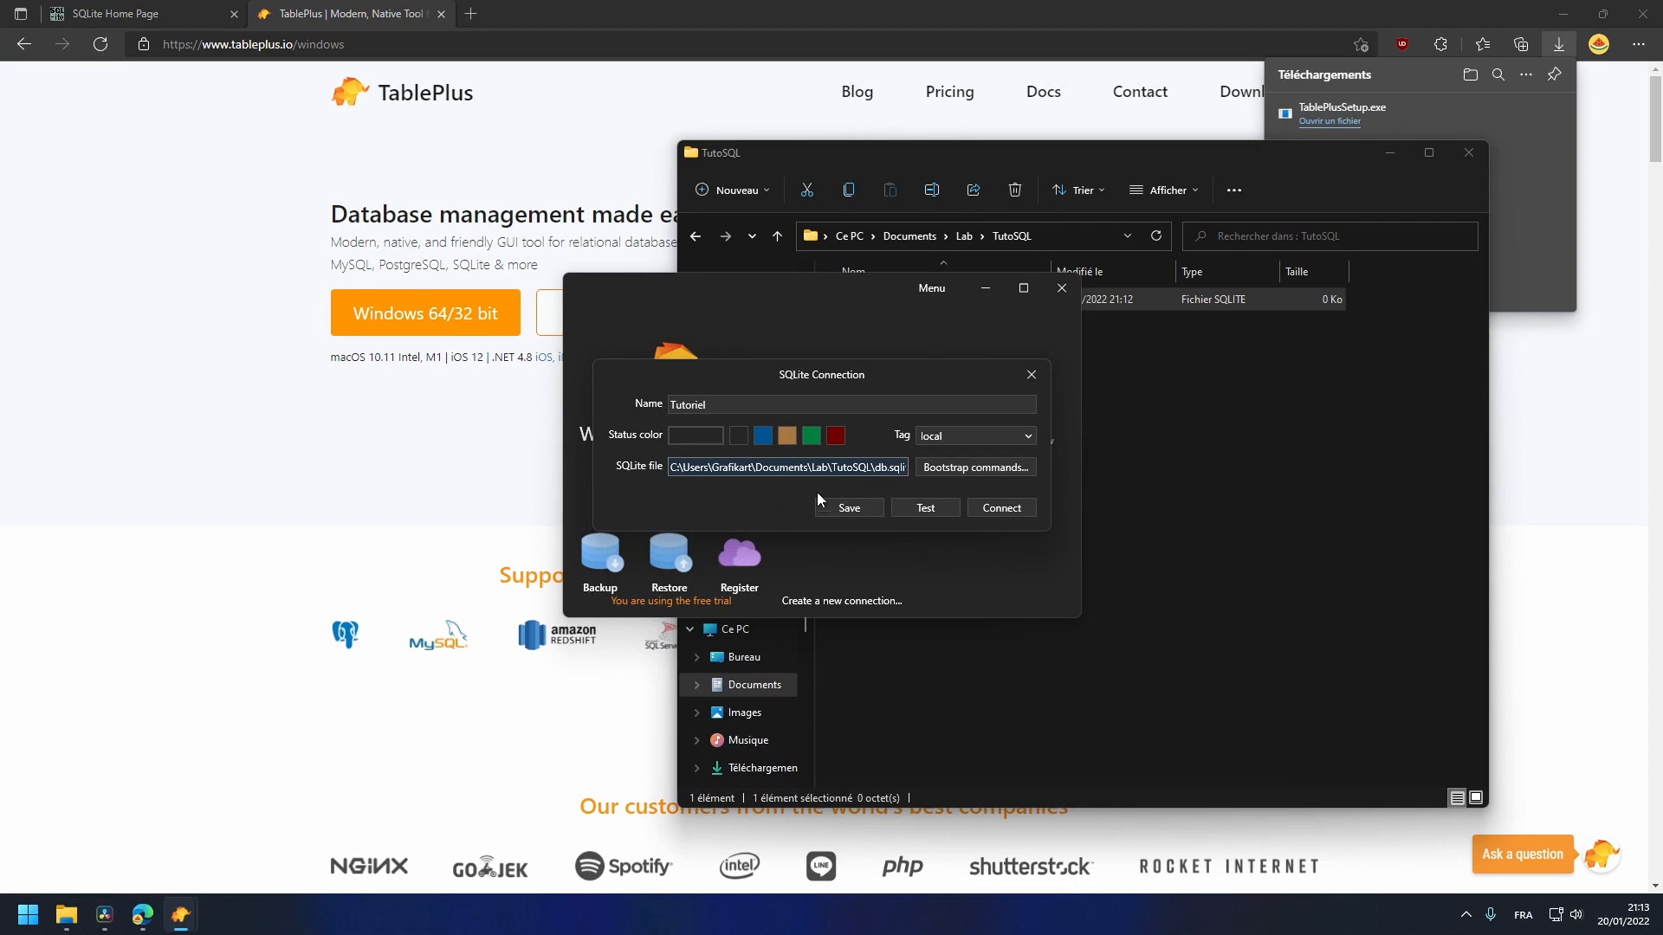
click(833, 507)
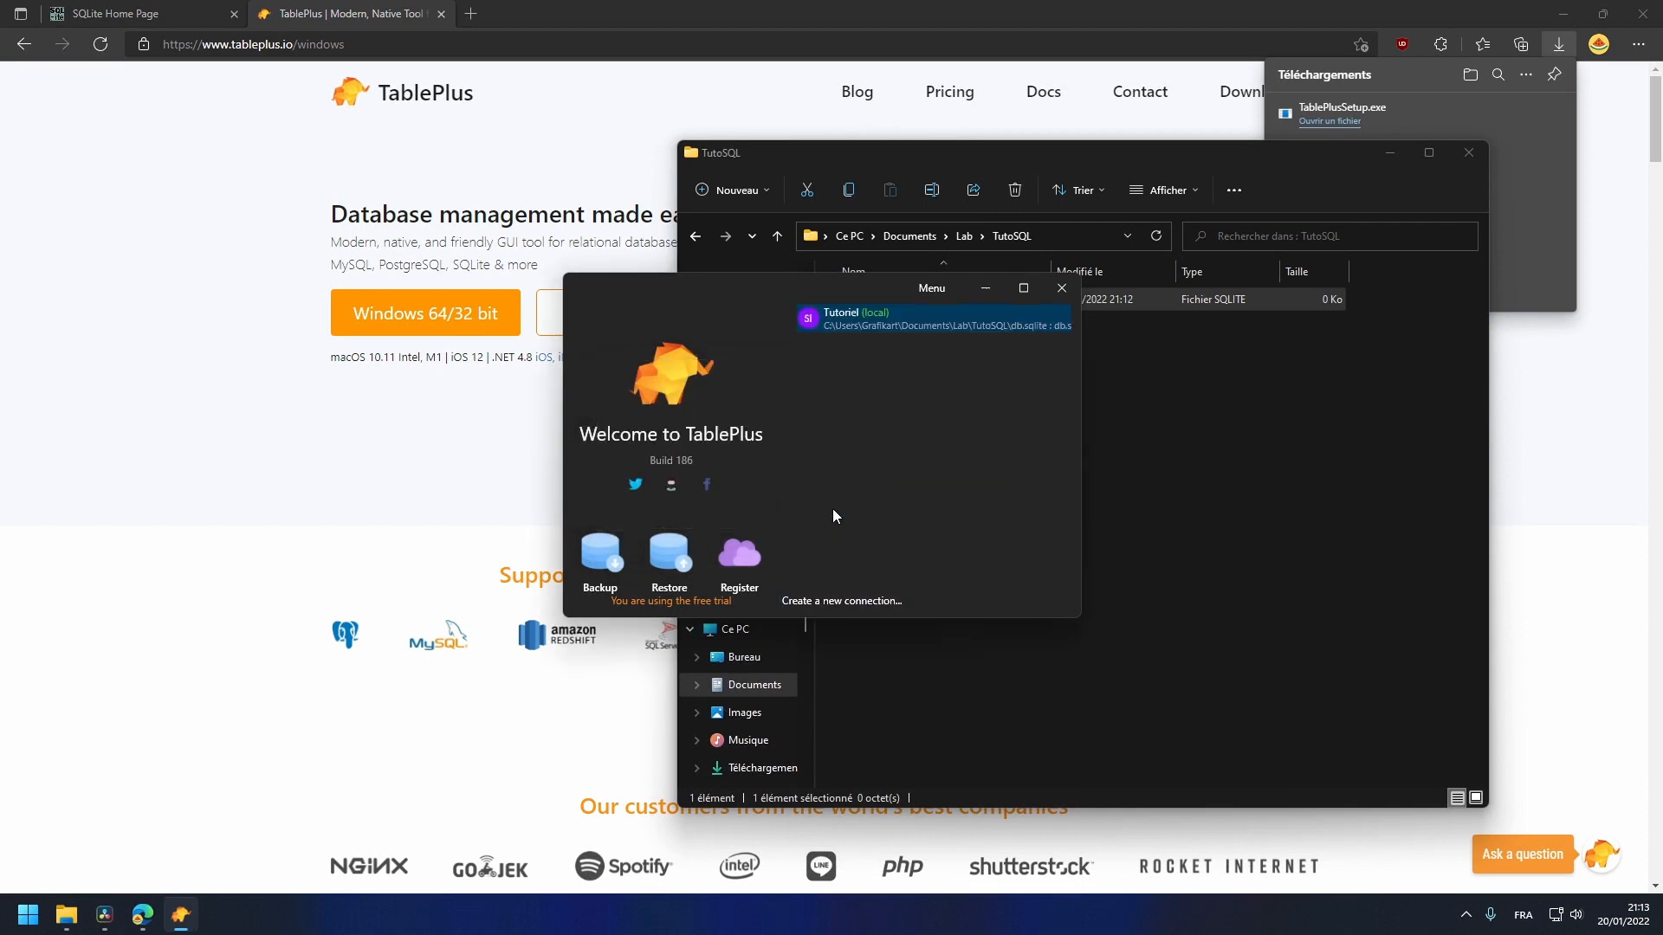
Open the Tutoriel connection, enlarge its window and open an empty SQL query editor
double_click(875, 319)
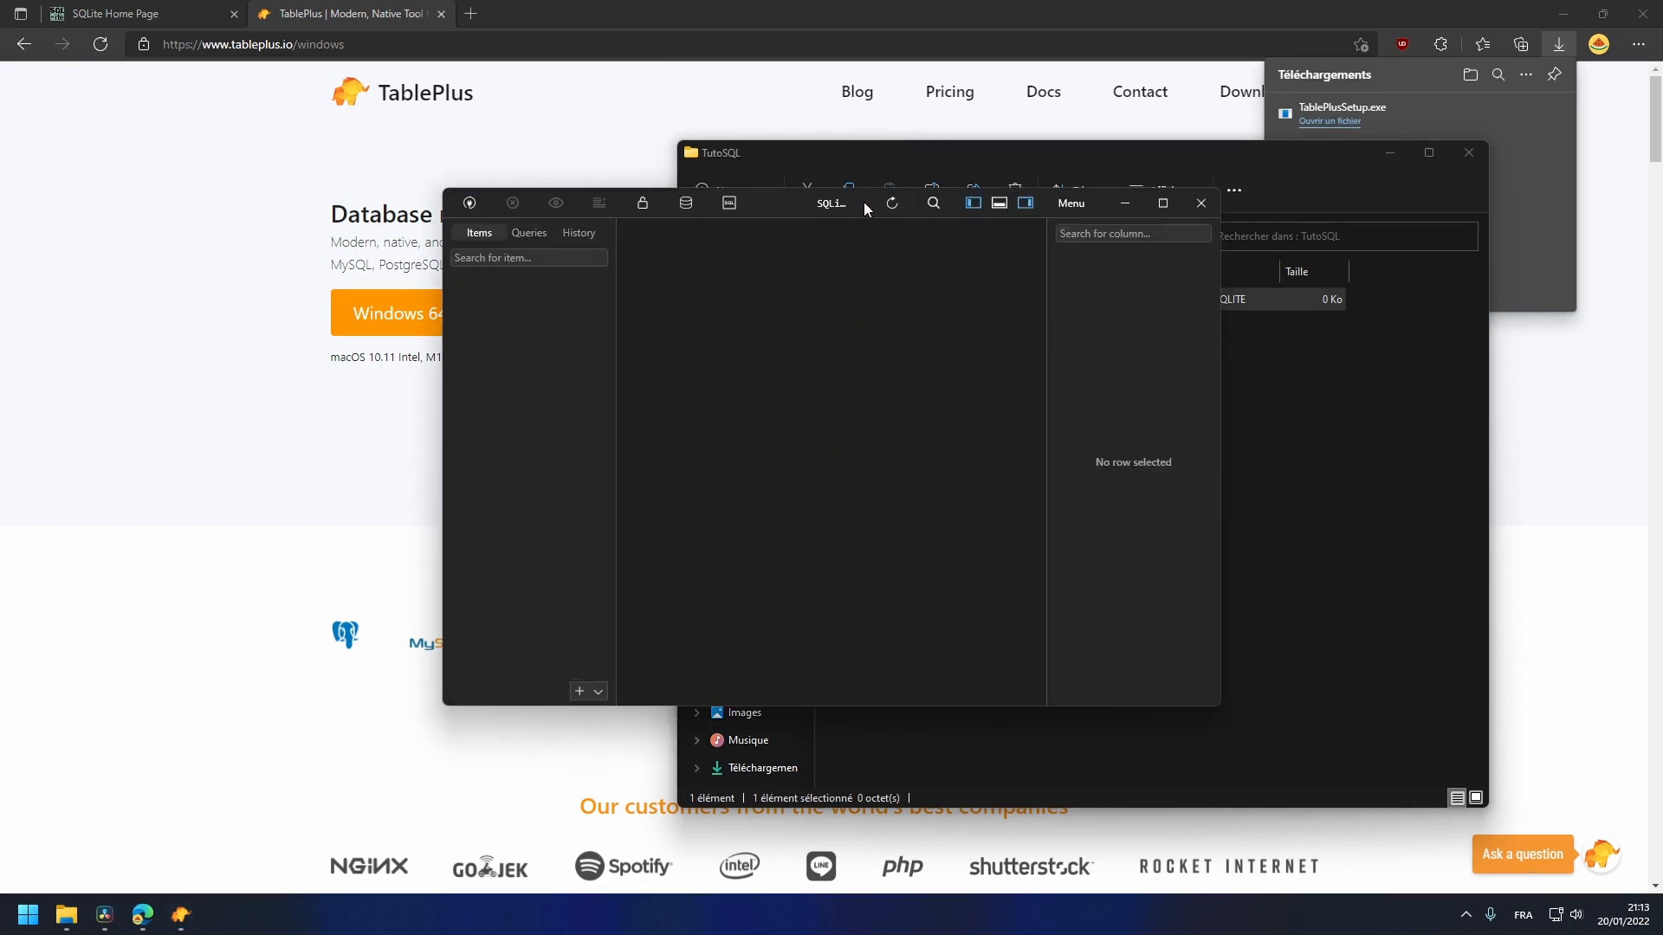
drag(856, 215, 763, 190)
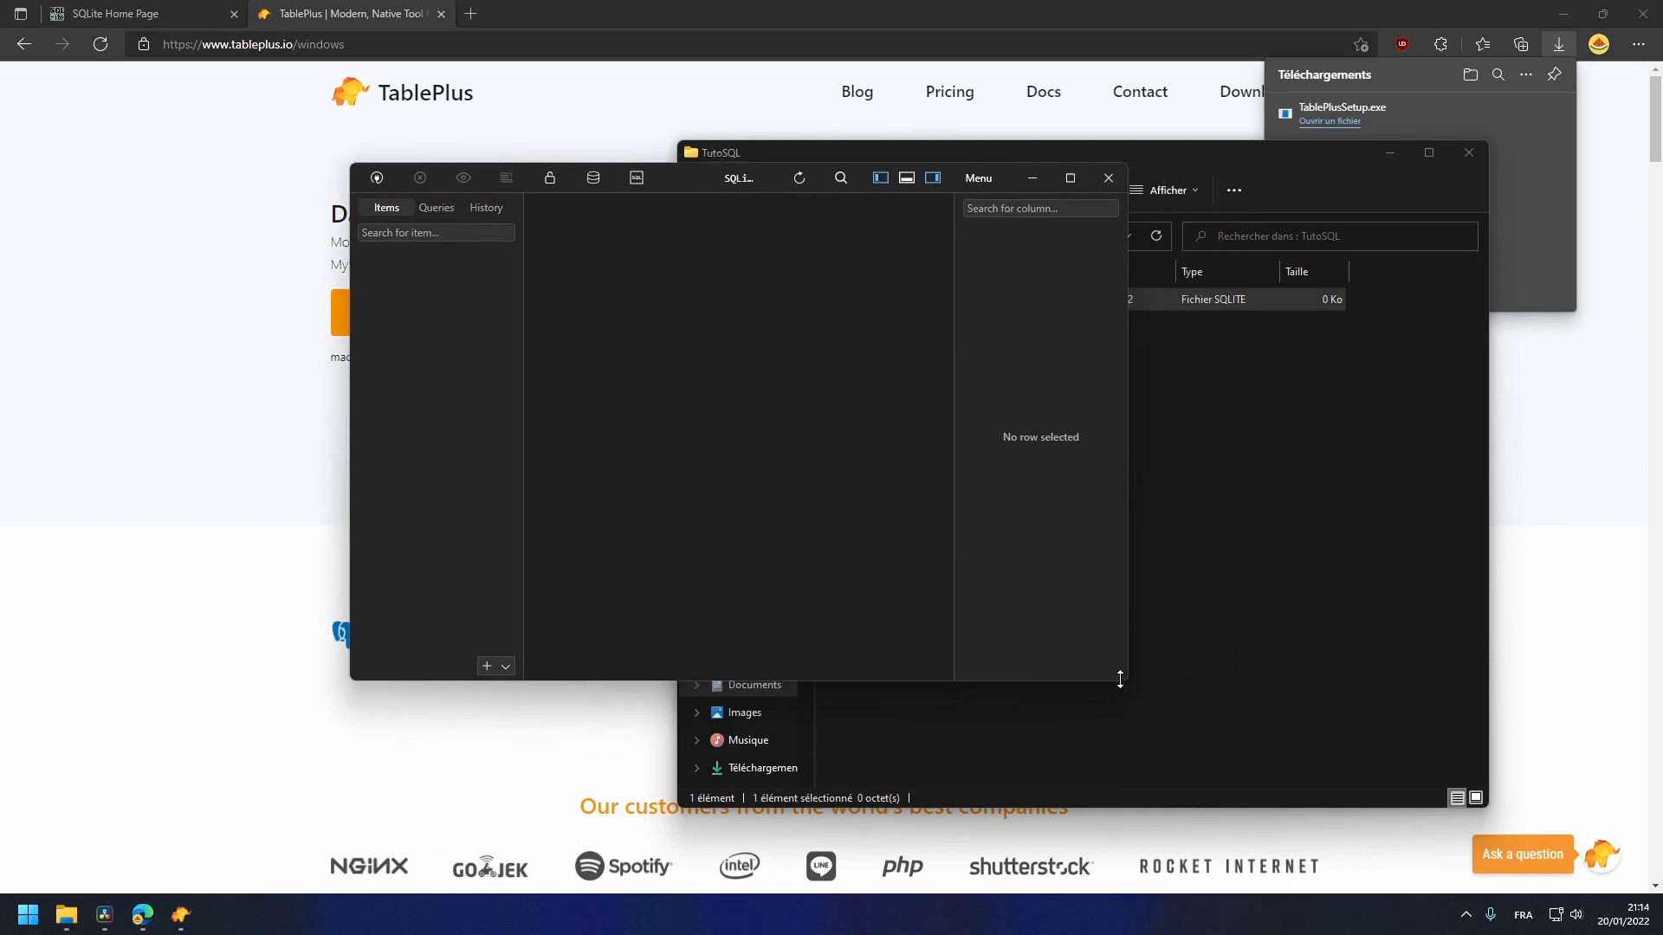
drag(1126, 680, 1298, 731)
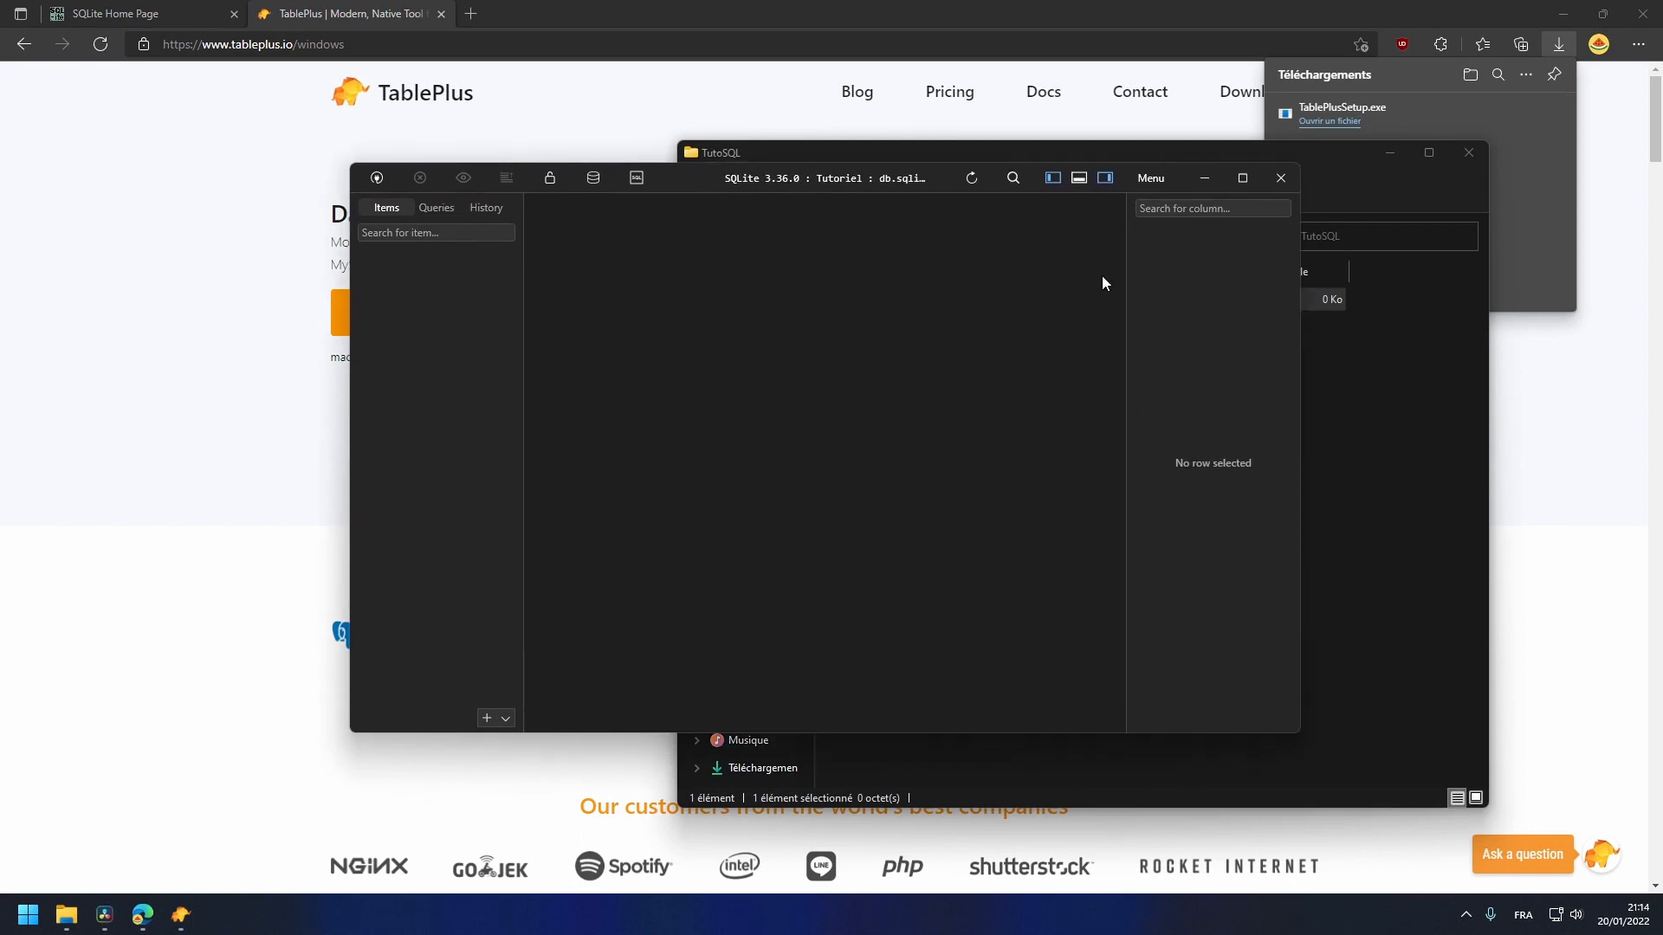
click(635, 177)
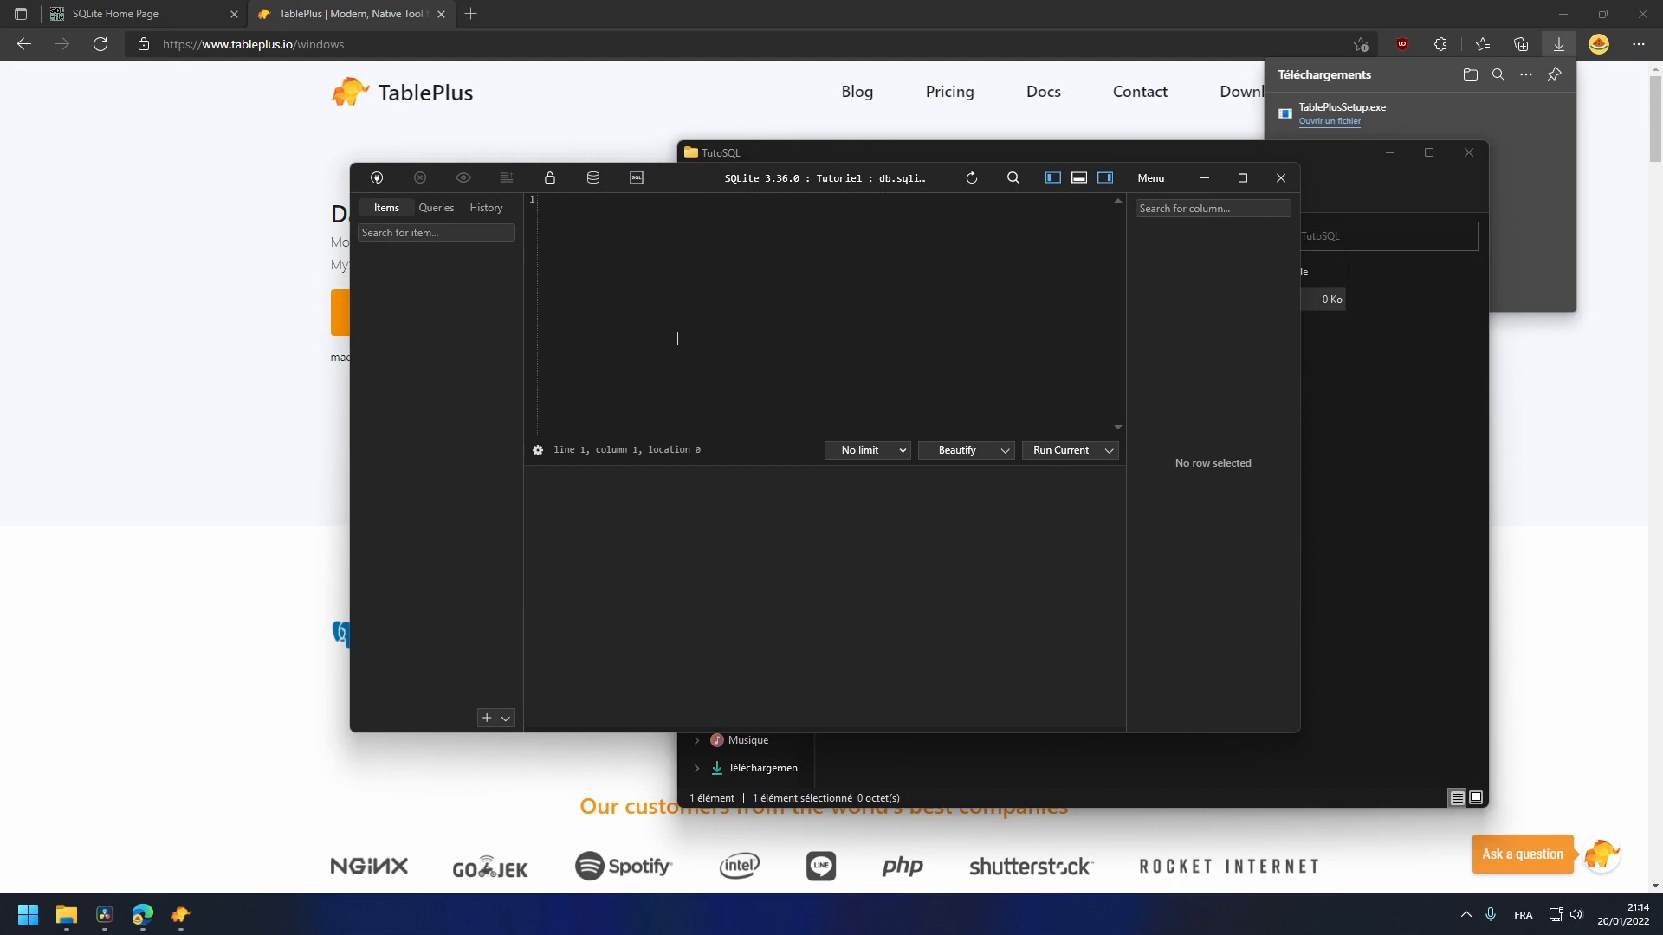
Write the queries SELECT 1; and SELECT 2; separated by an empty line, running each one on its own
text(SELECT 1)
key(ctrl+Return)
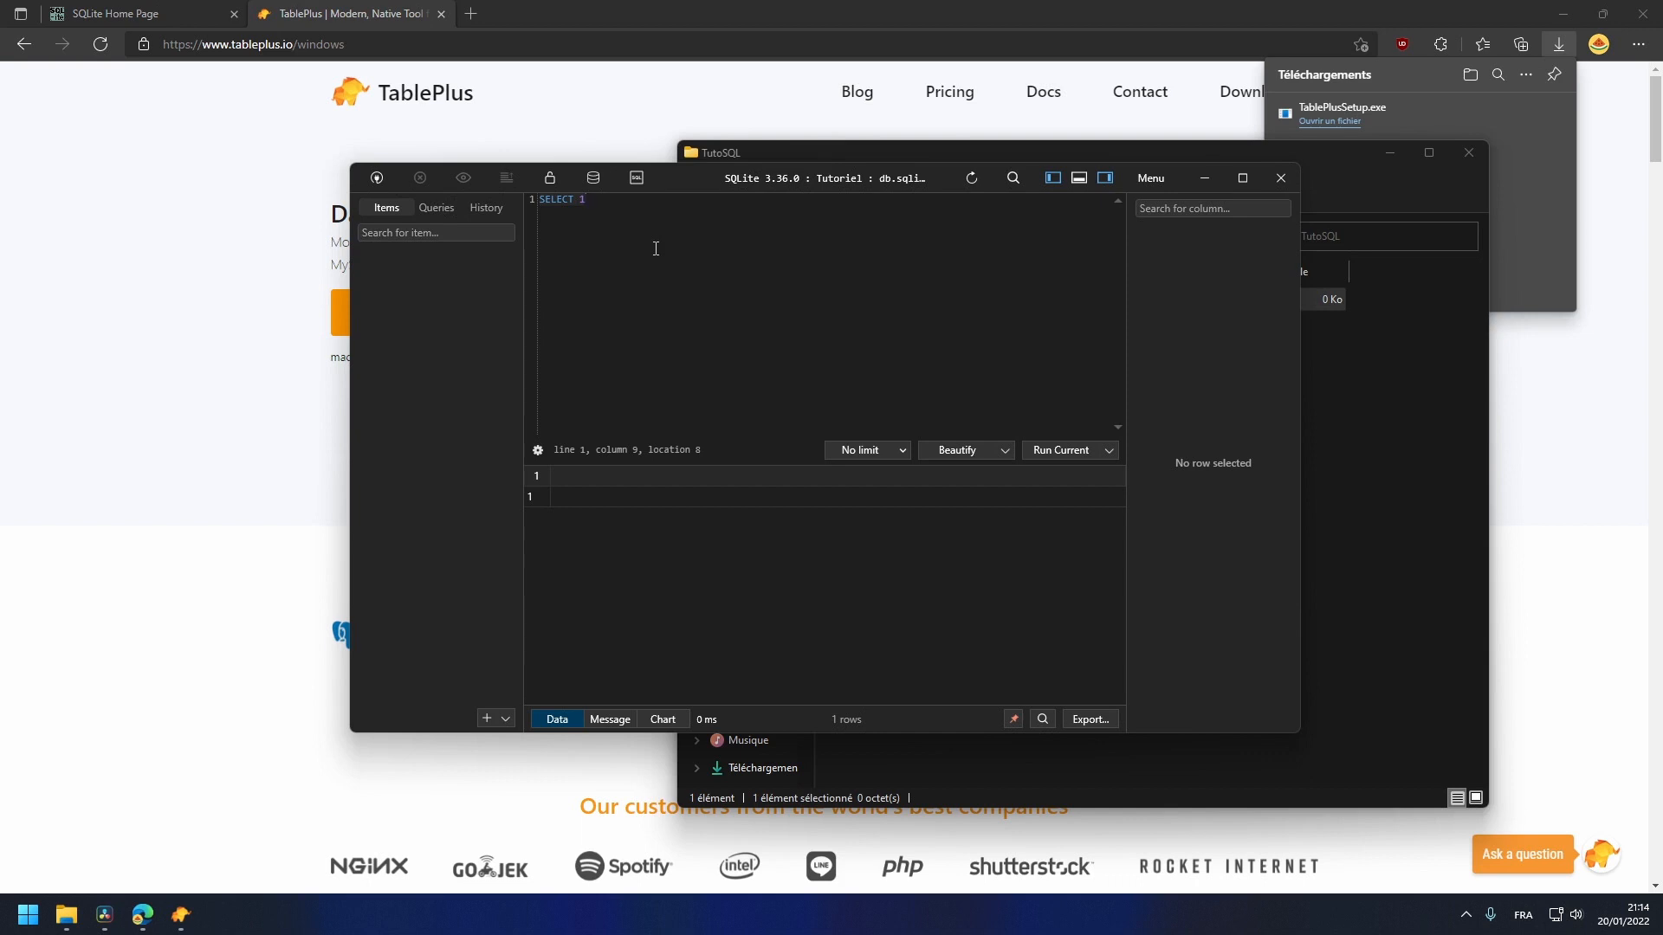
text(;)
key(Return)
key(Return)
text(SELECT 2;)
key(ctrl+Return)
Run all the queries in the editor together and compare the results of Query 1 and Query 2
click(1108, 450)
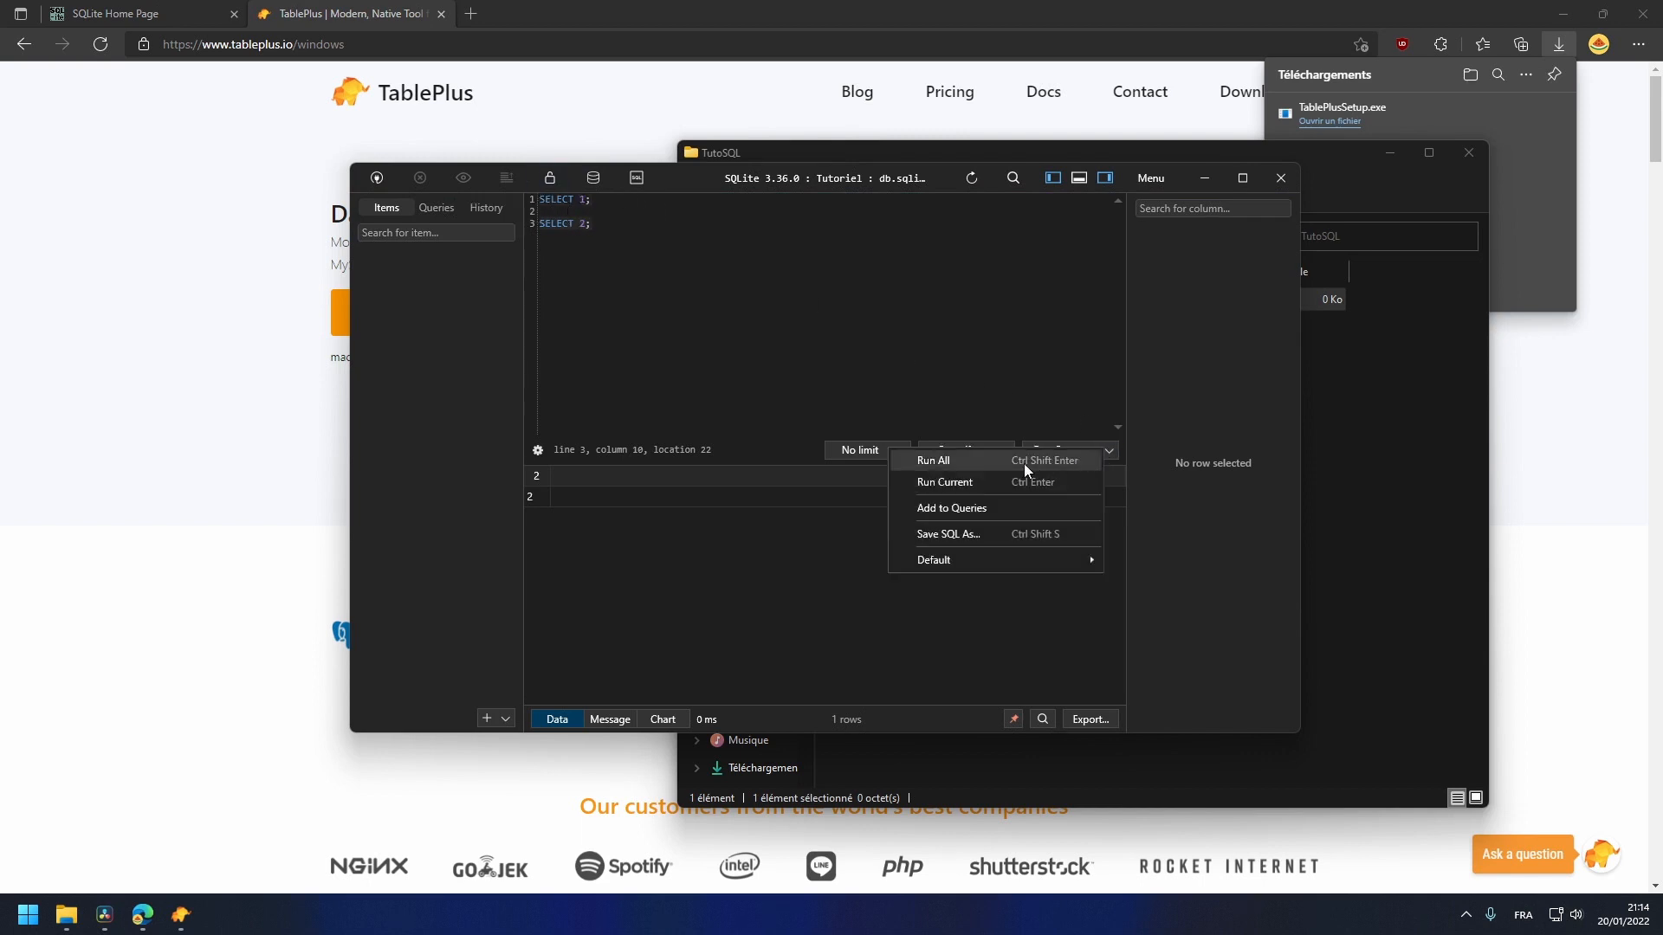
click(961, 466)
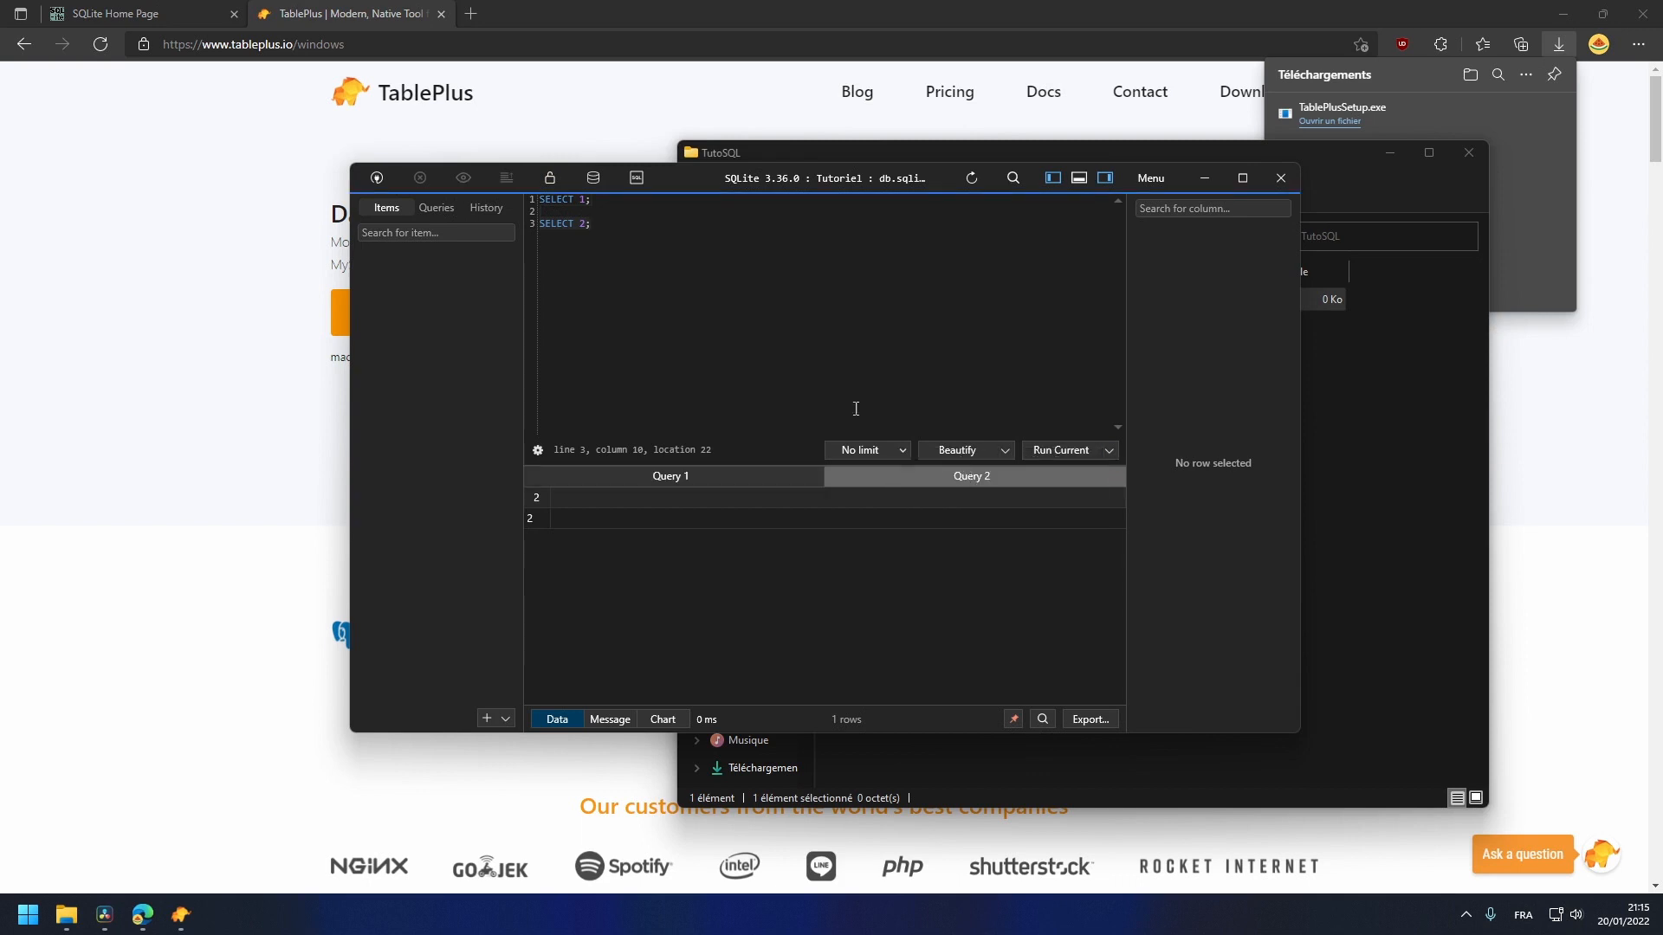
click(755, 476)
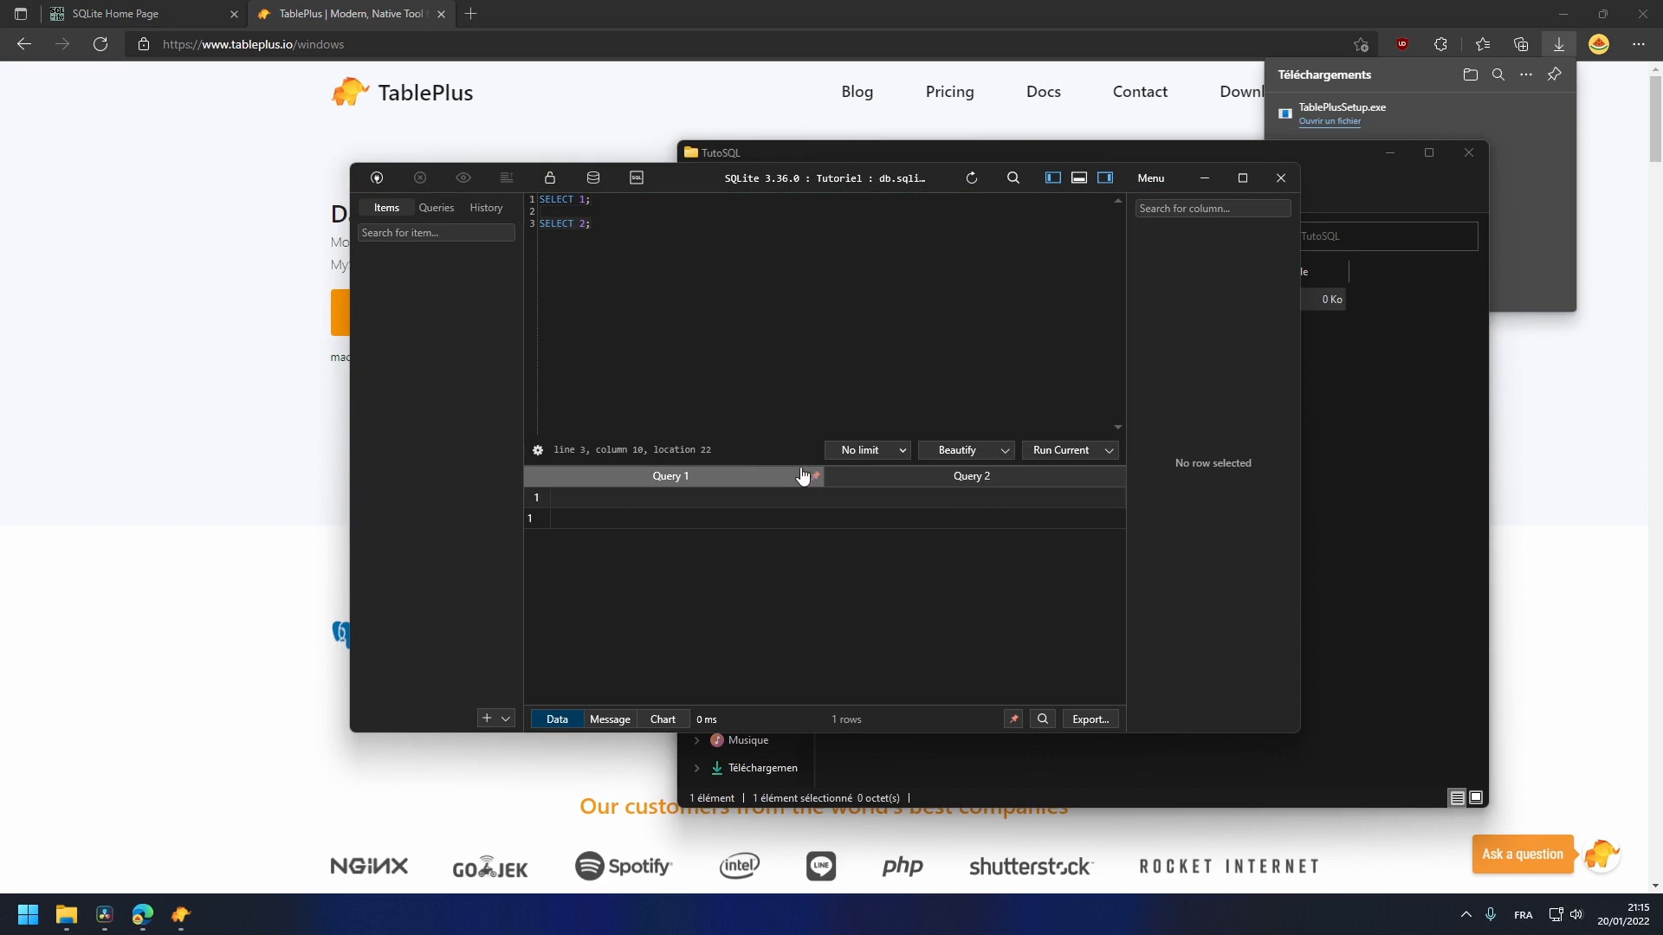
click(876, 475)
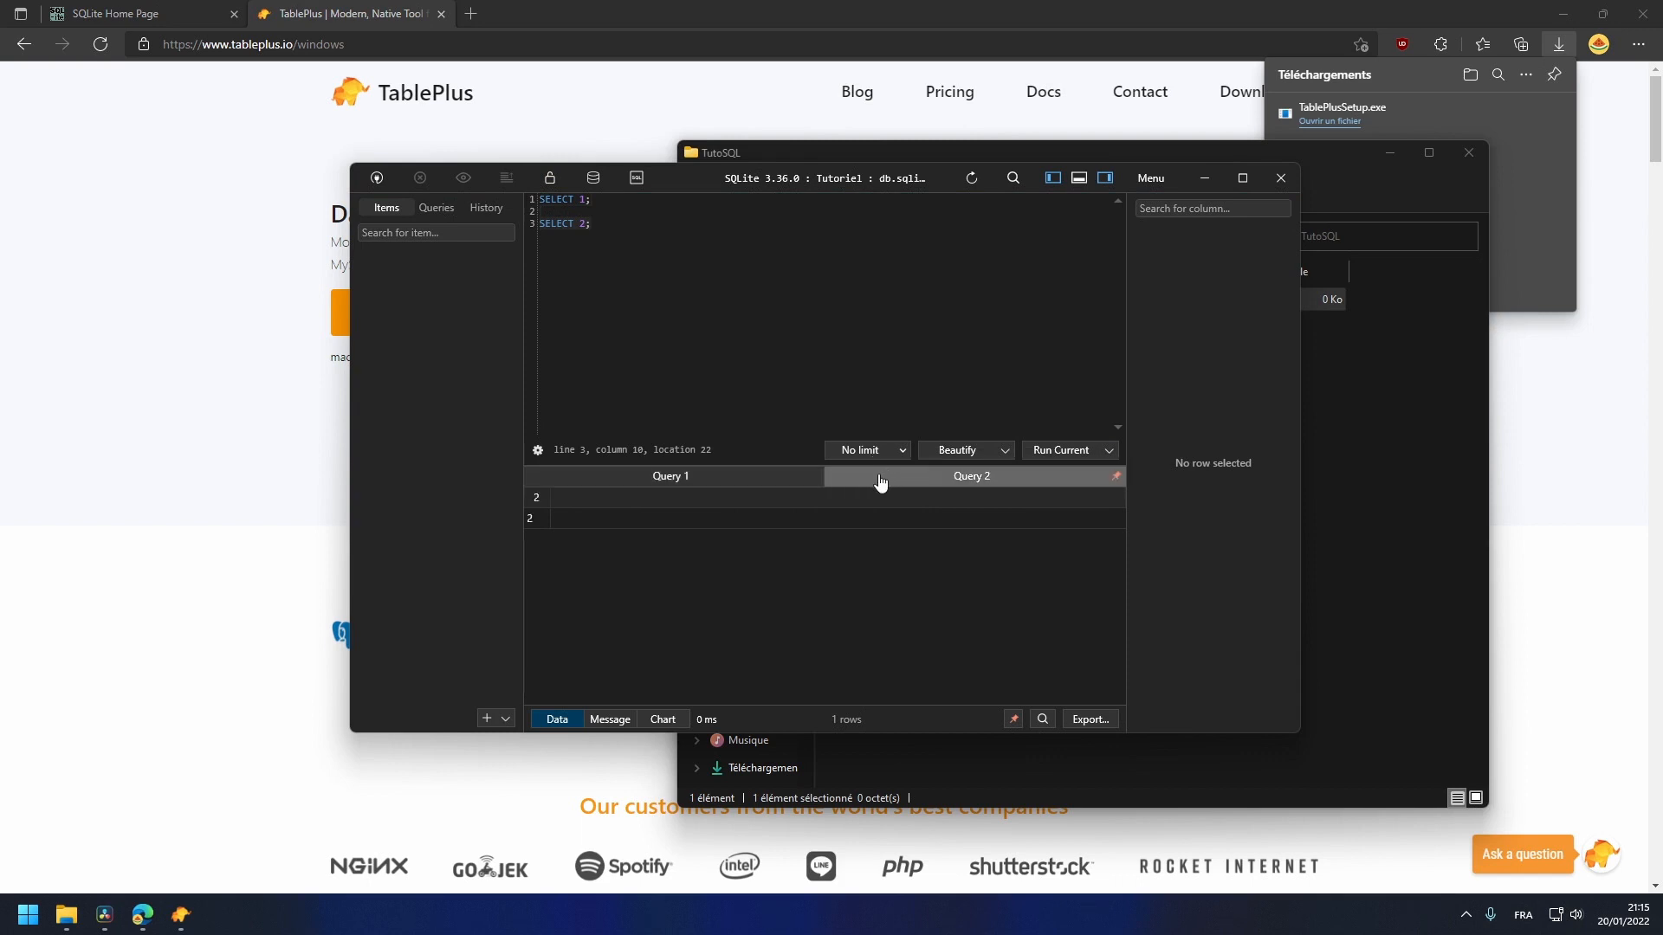
Close the Query 2 result and delete all the SQL text from the editor
middle_click(880, 474)
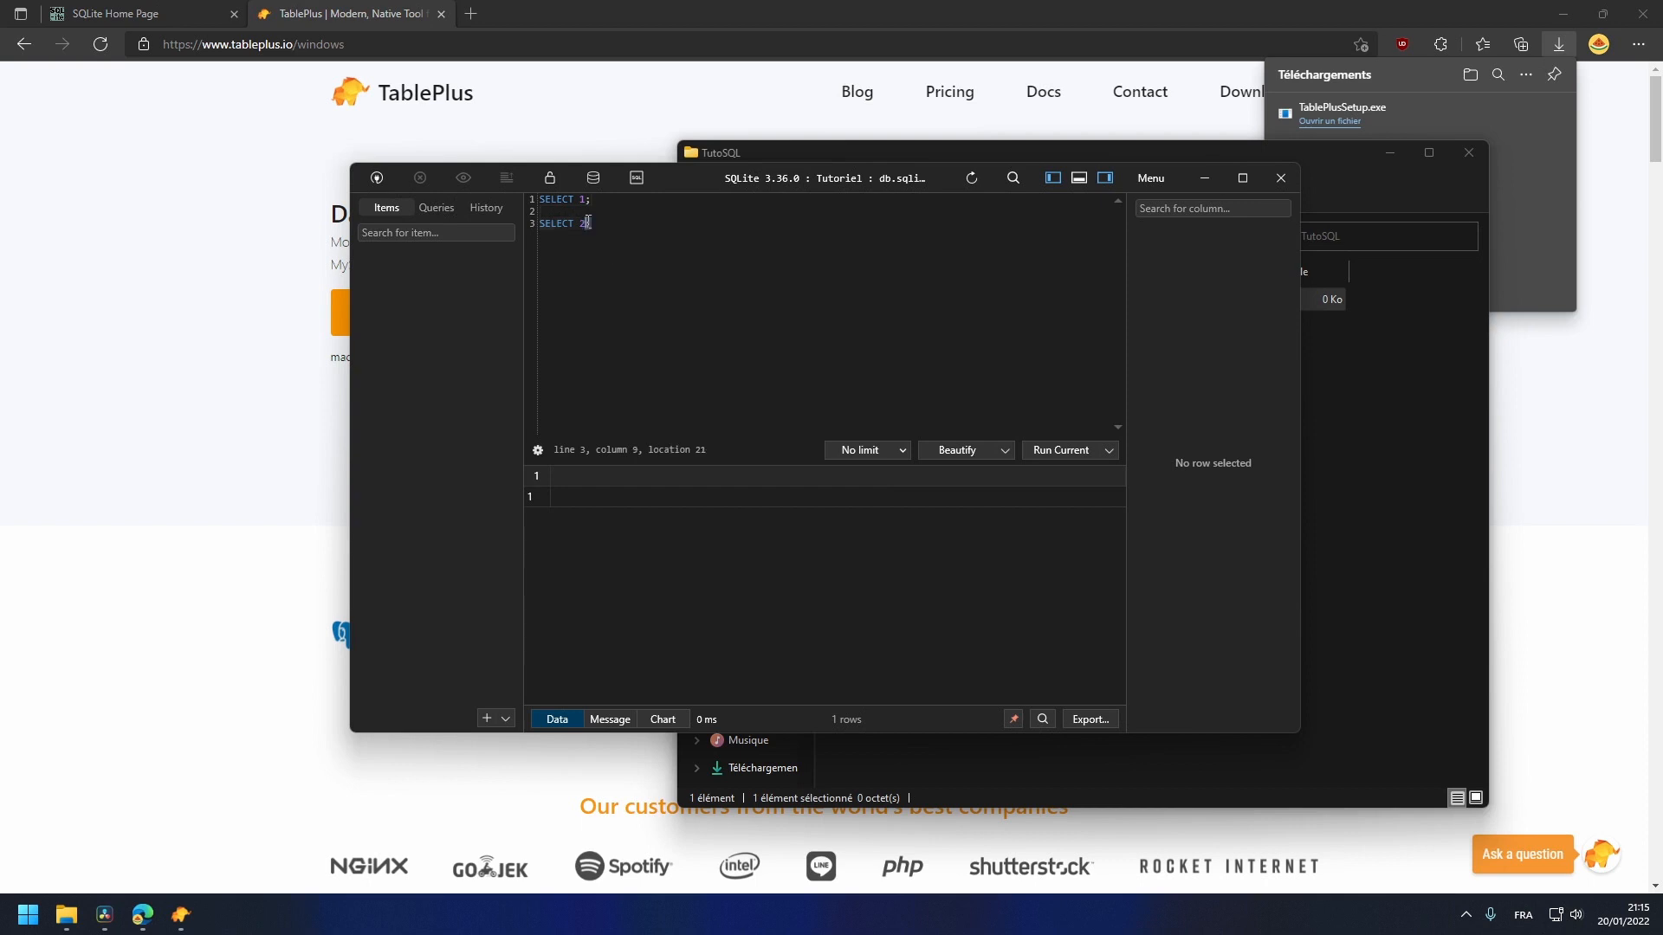
key(ctrl+a)
key(BackSpace)
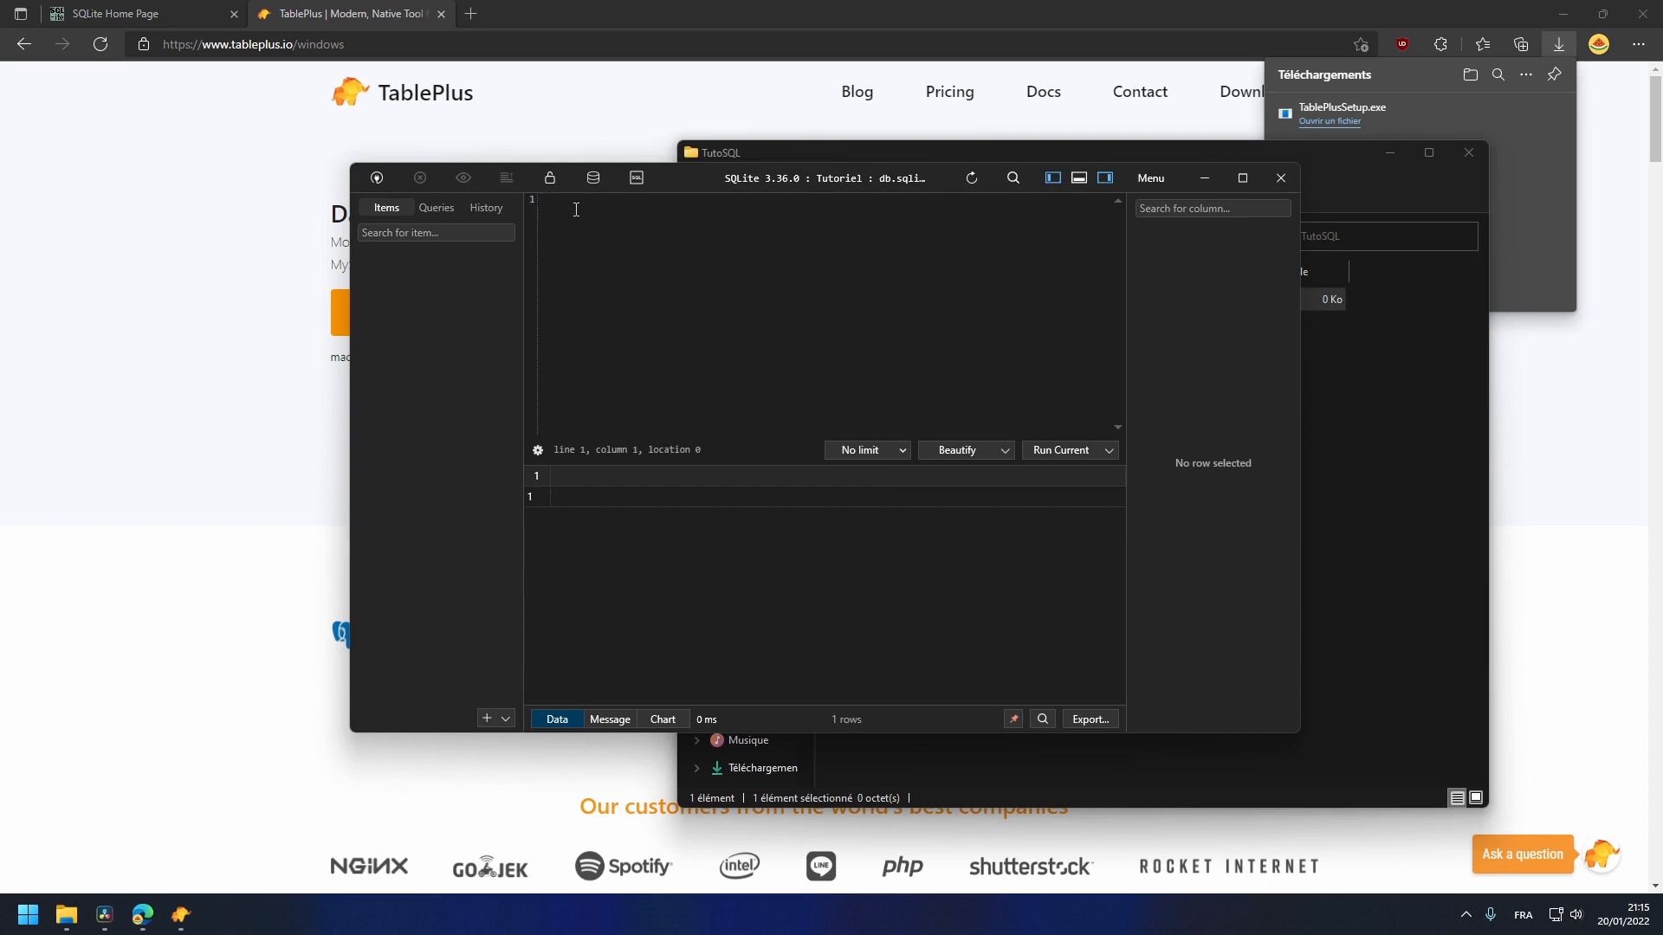